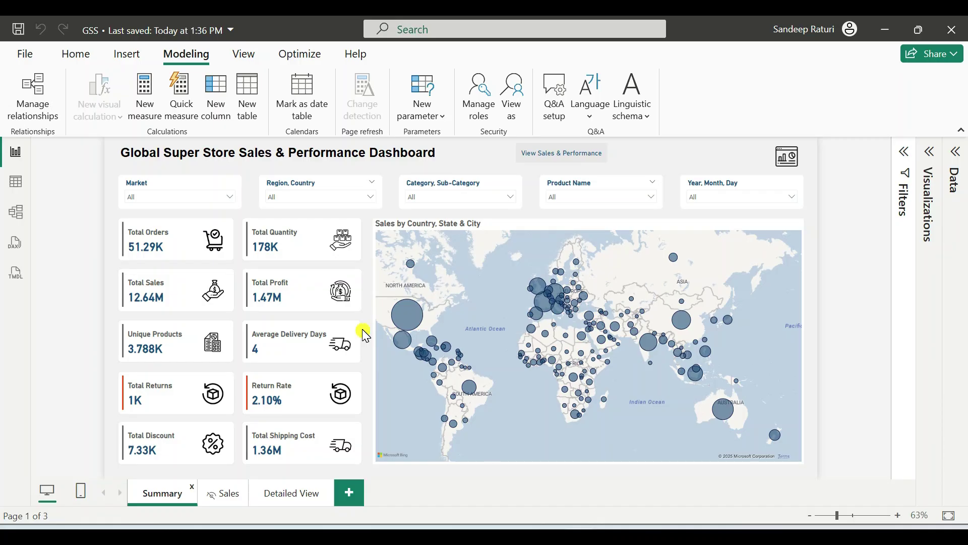
Review the choices in the Region, Country slicer and the security roles defined for the report
{"action": "left_click", "coordinate": [363, 331]}
{"action": "left_click", "coordinate": [365, 333]}
{"action": "left_click", "coordinate": [326, 201]}
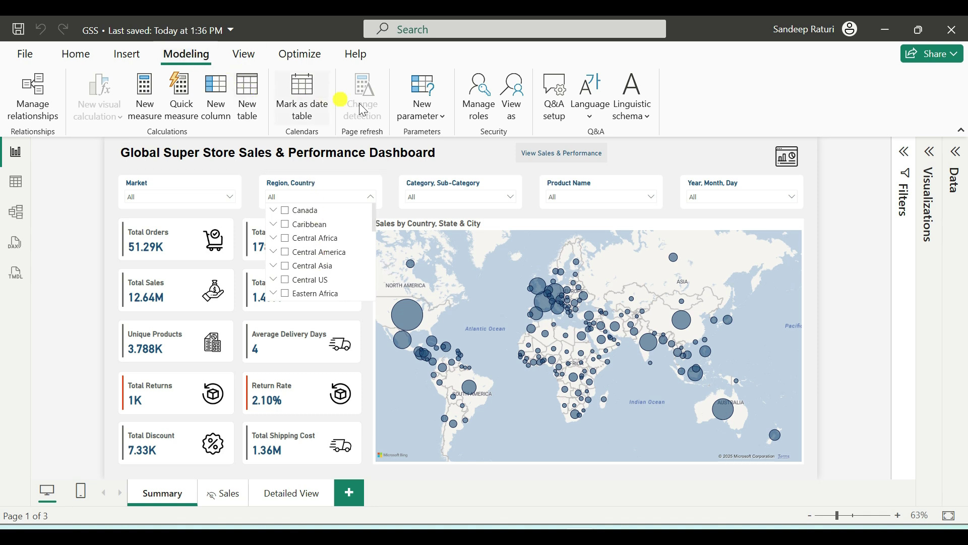
{"action": "left_click", "coordinate": [485, 104]}
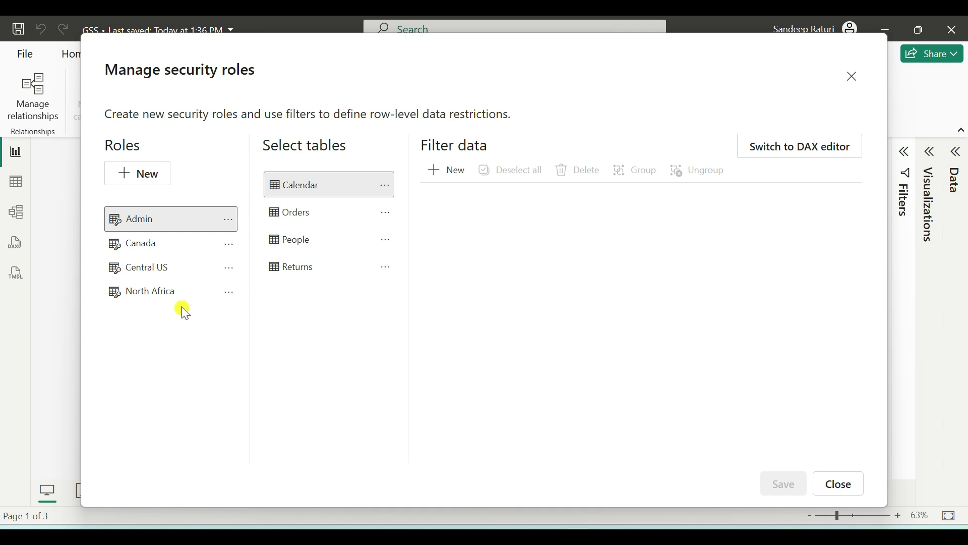
{"action": "left_click", "coordinate": [850, 83]}
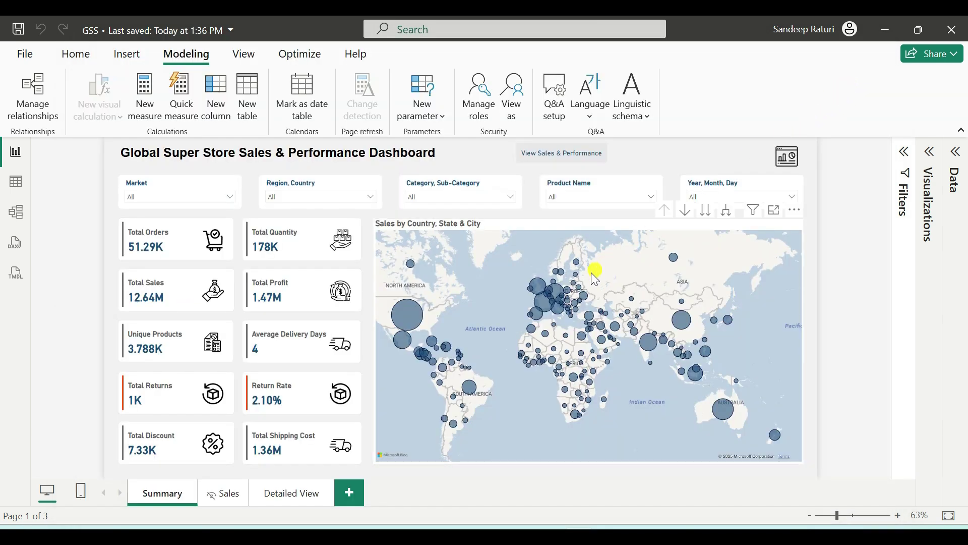
View the report as the Canada role and check the Region, Country slicer on the Summary and Sales pages
{"action": "left_click", "coordinate": [522, 96]}
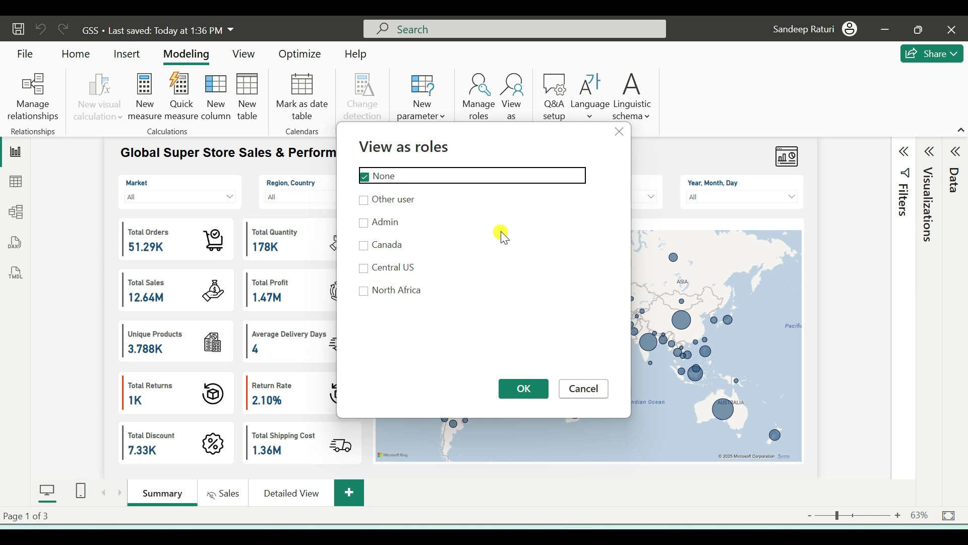
{"action": "left_click", "coordinate": [389, 247]}
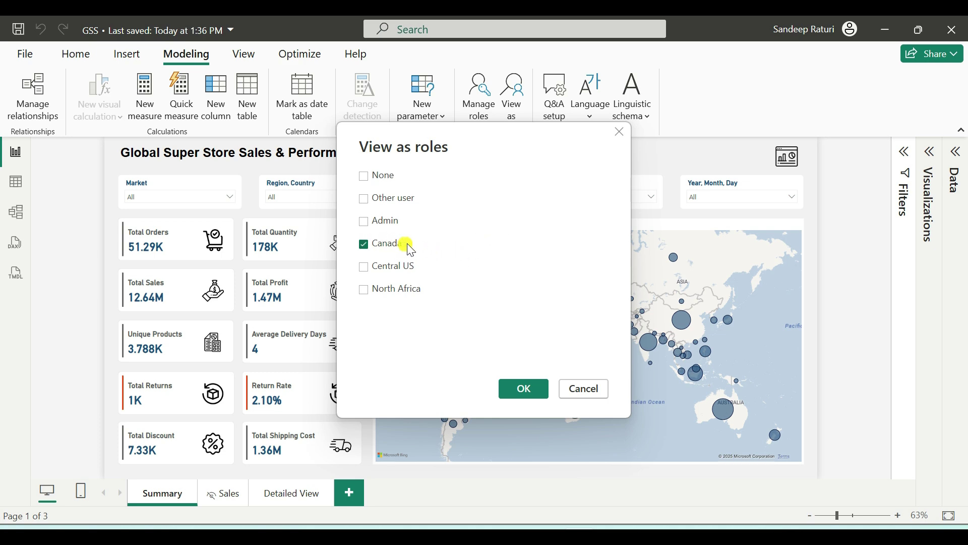
{"action": "left_click", "coordinate": [527, 389]}
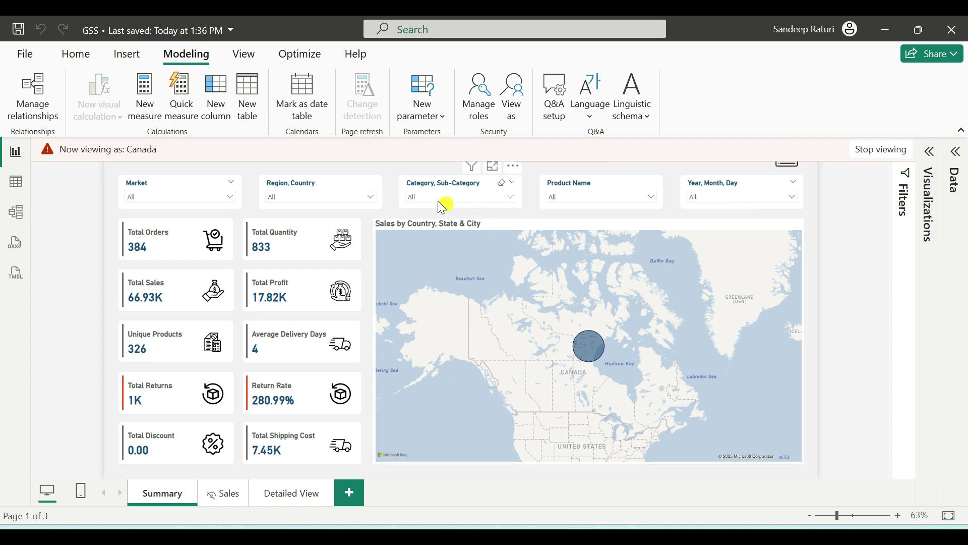
{"action": "left_click", "coordinate": [302, 198]}
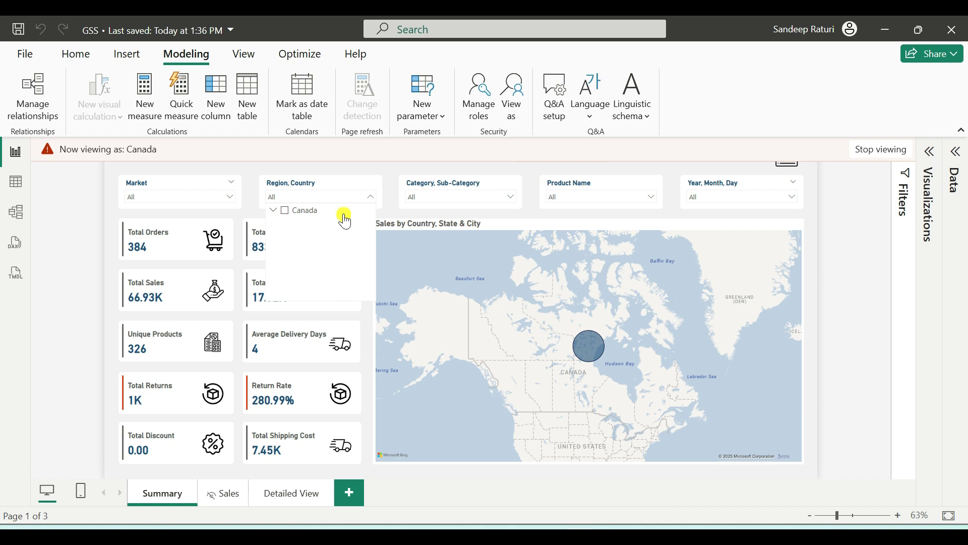
{"action": "left_click", "coordinate": [226, 494]}
{"action": "left_click", "coordinate": [310, 196]}
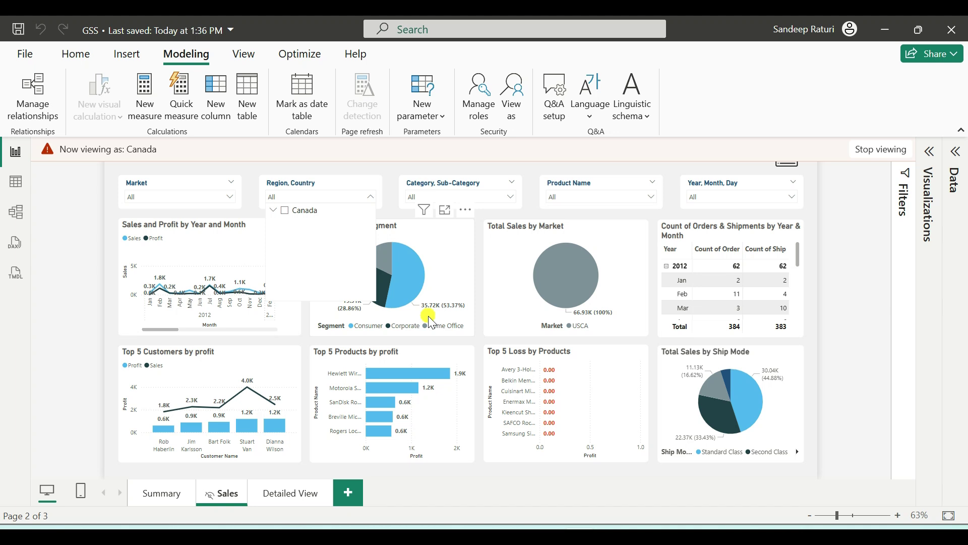
Switch the role preview from Canada to the Central US role
{"action": "left_click", "coordinate": [514, 89]}
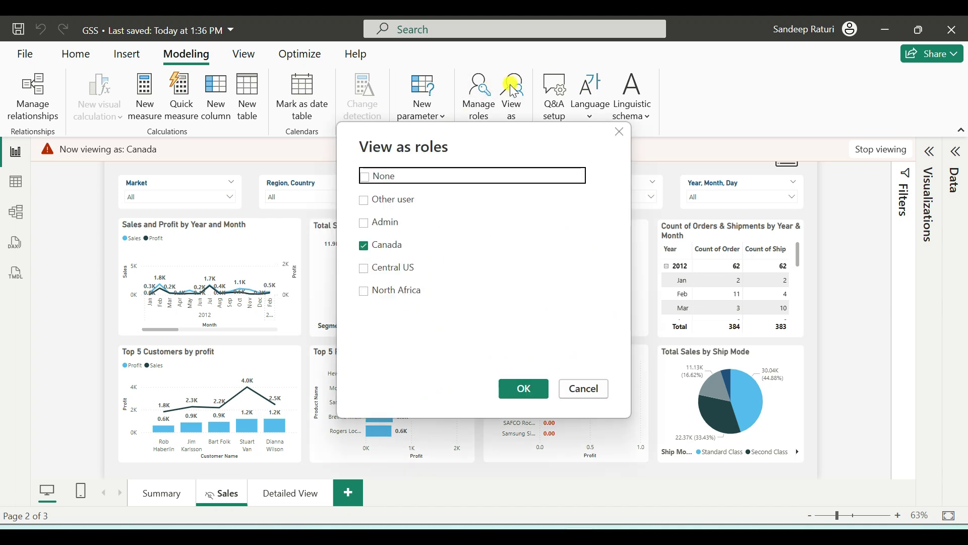
{"action": "left_click", "coordinate": [393, 247]}
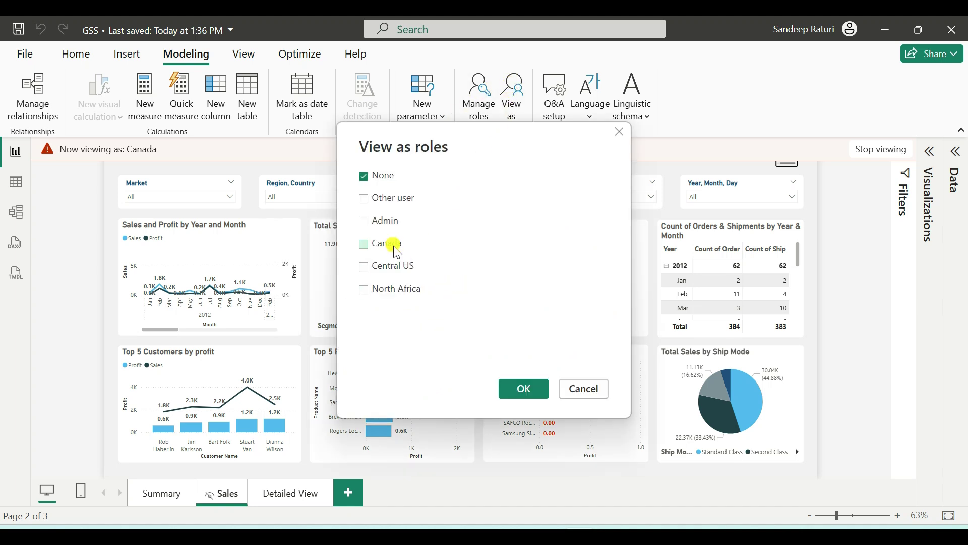
{"action": "left_click", "coordinate": [401, 274]}
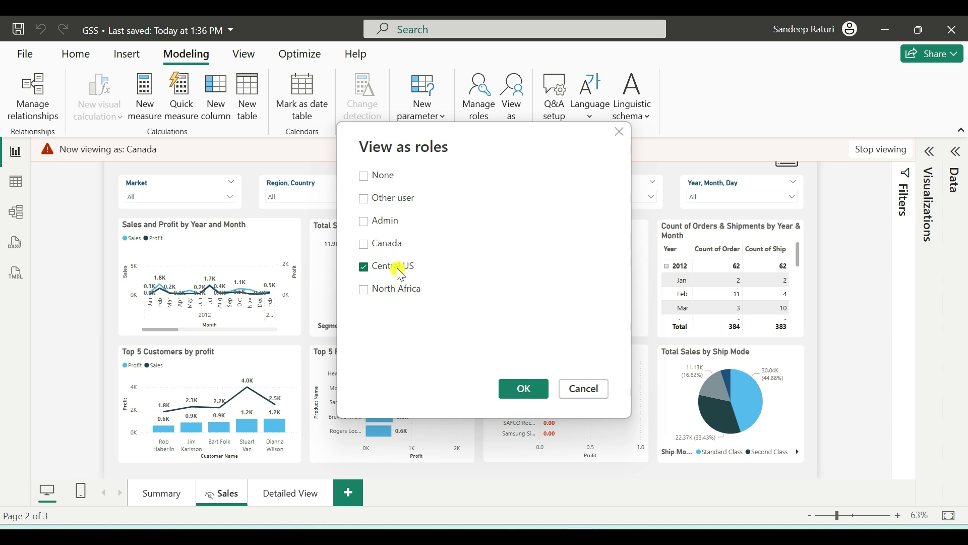
{"action": "left_click", "coordinate": [523, 389]}
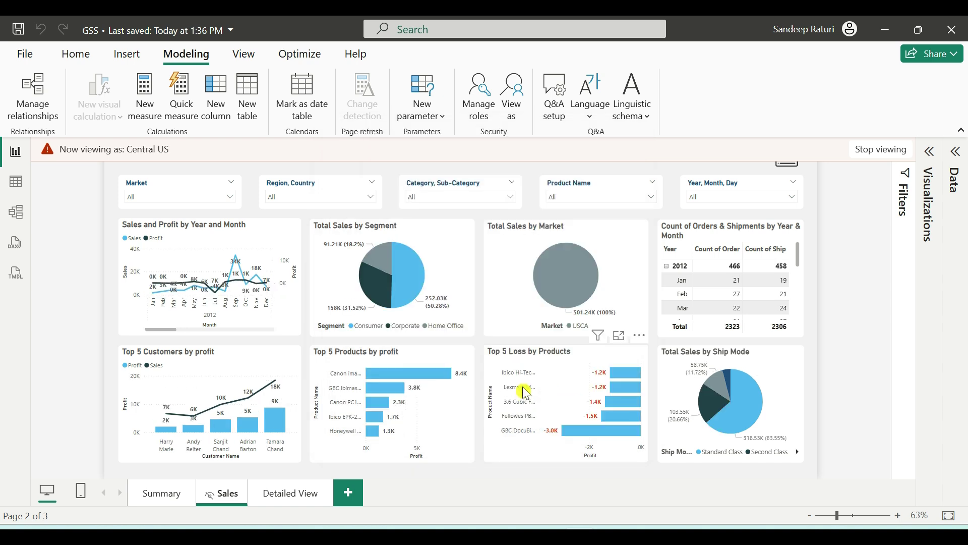
Check the Region, Country slicer on the Sales and Summary pages, including the countries under Central US
{"action": "left_click", "coordinate": [319, 196]}
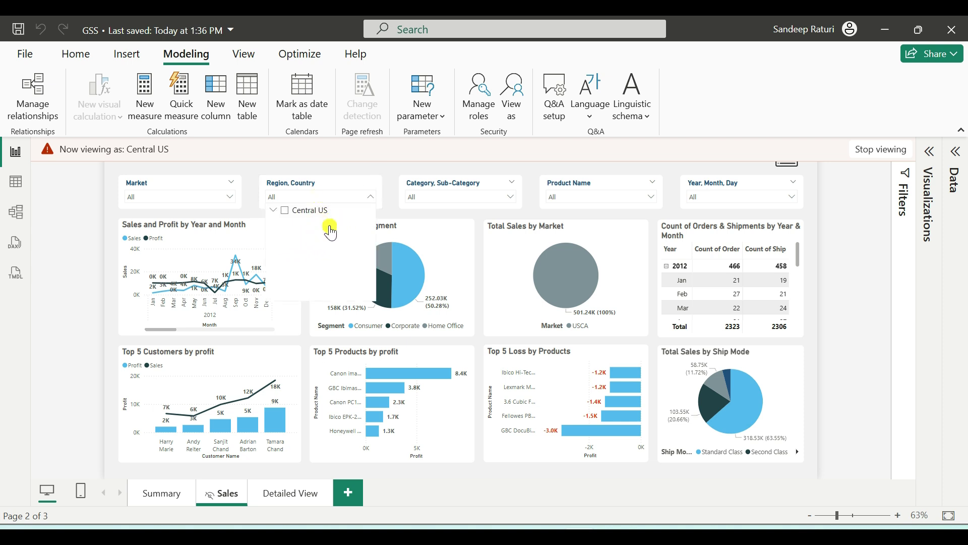
{"action": "left_click", "coordinate": [157, 493]}
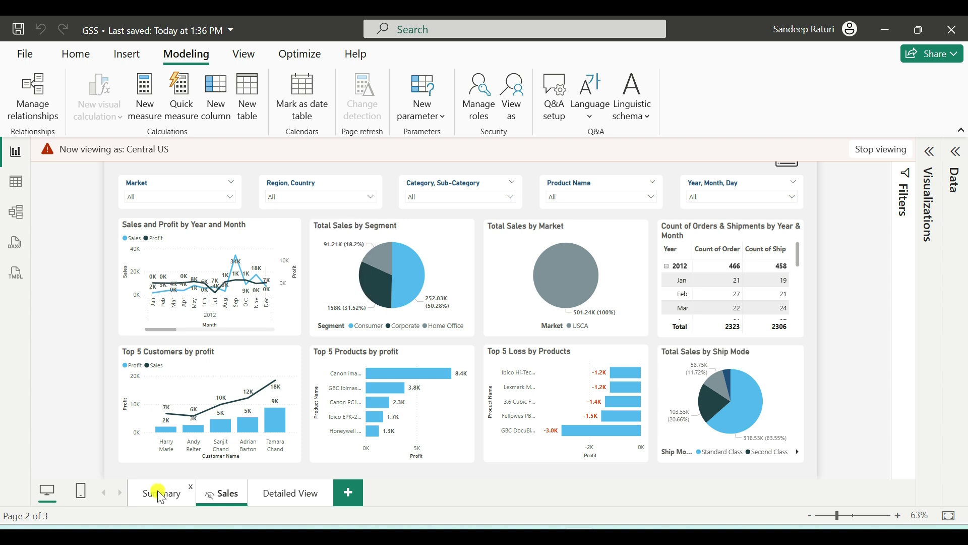
{"action": "left_click", "coordinate": [348, 197]}
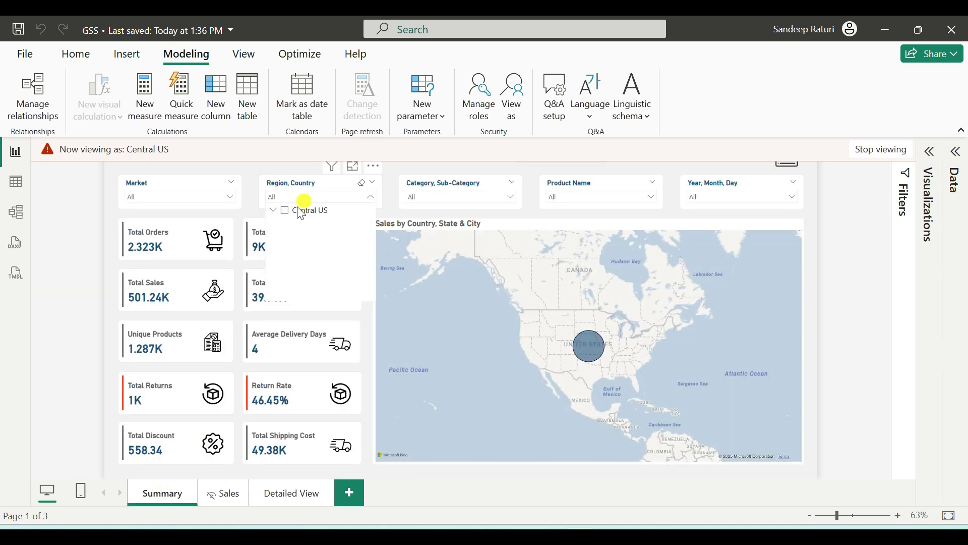
{"action": "left_click", "coordinate": [275, 210]}
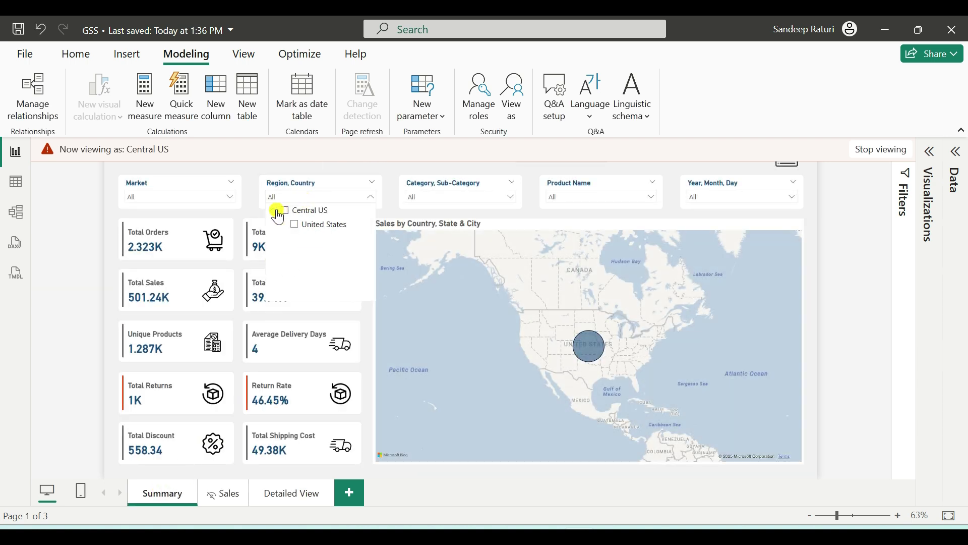
{"action": "left_click", "coordinate": [277, 210]}
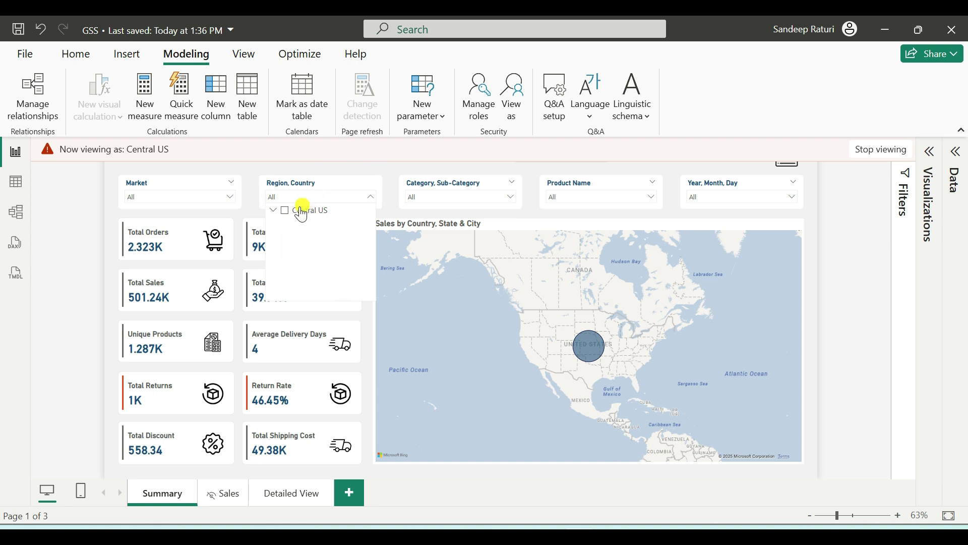
{"action": "left_click", "coordinate": [257, 254]}
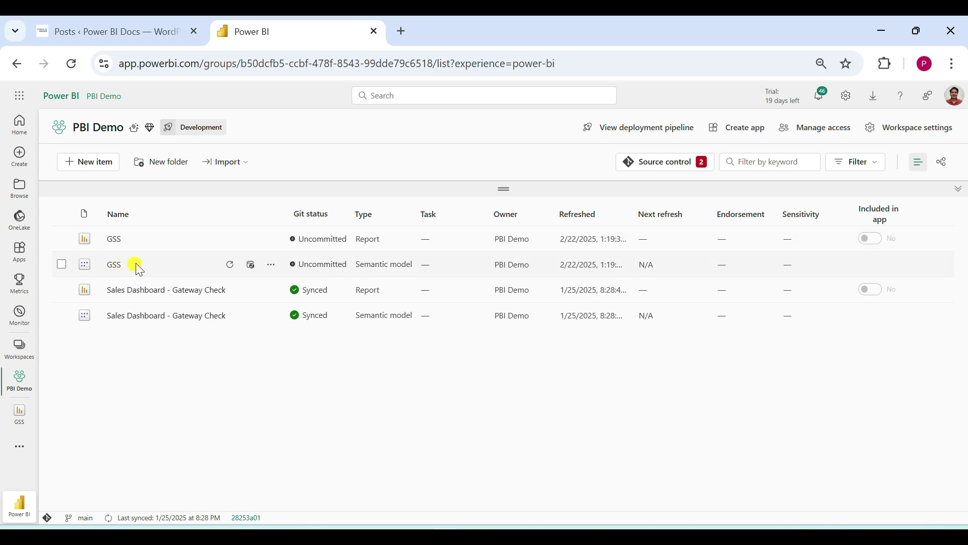
In the Power BI service's PBI Demo workspace, open row-level security for the GSS semantic model and show the Canada role's members
{"action": "left_click", "coordinate": [271, 264]}
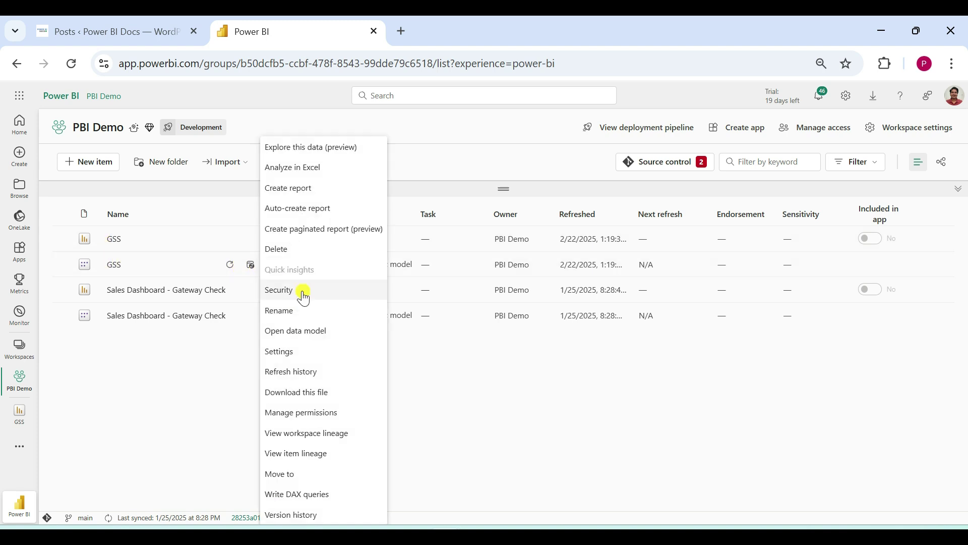
{"action": "left_click", "coordinate": [303, 292]}
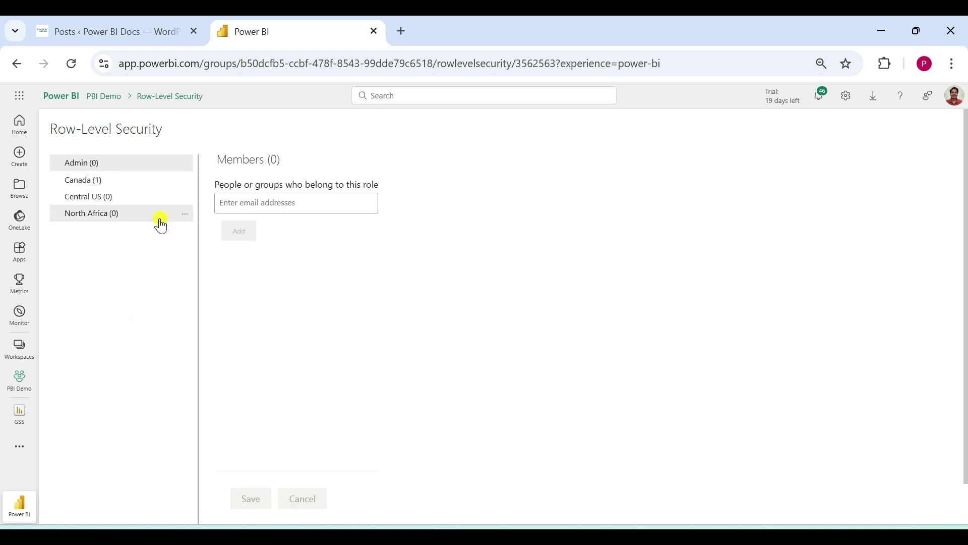
{"action": "left_click", "coordinate": [122, 184]}
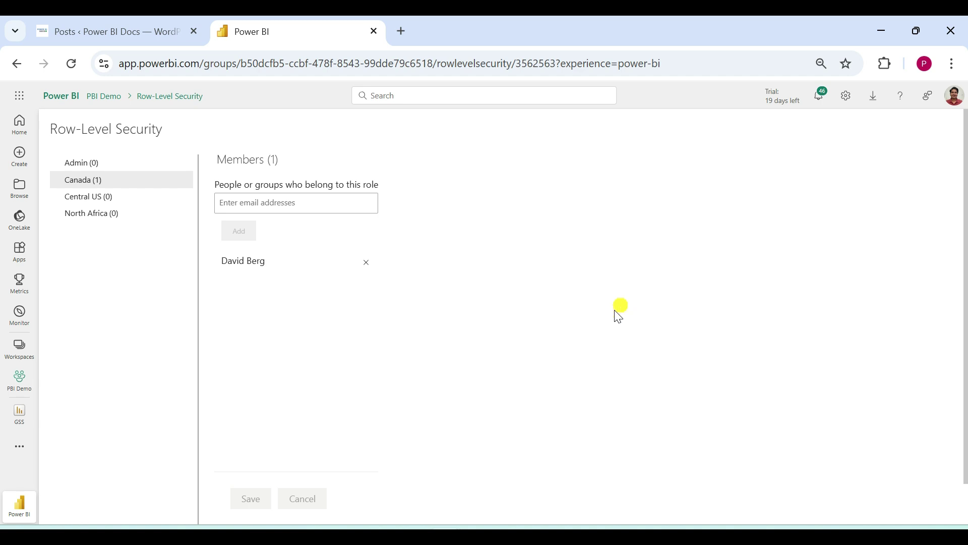
Switch to the role member's incognito browser session, verify the signed-in account, and inspect the Region, Country slicer on the Summary page
{"action": "left_click", "coordinate": [449, 513]}
{"action": "left_click", "coordinate": [956, 96]}
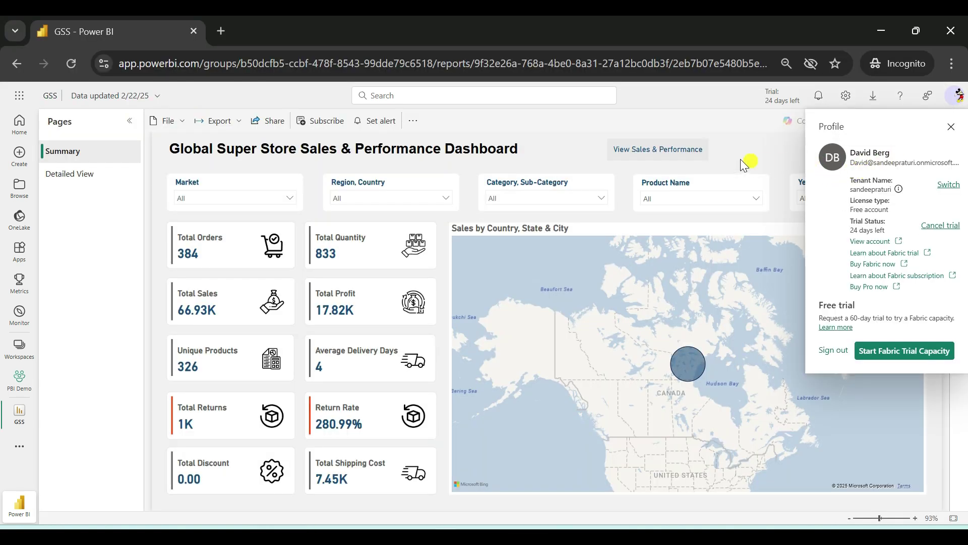
{"action": "left_click", "coordinate": [748, 148]}
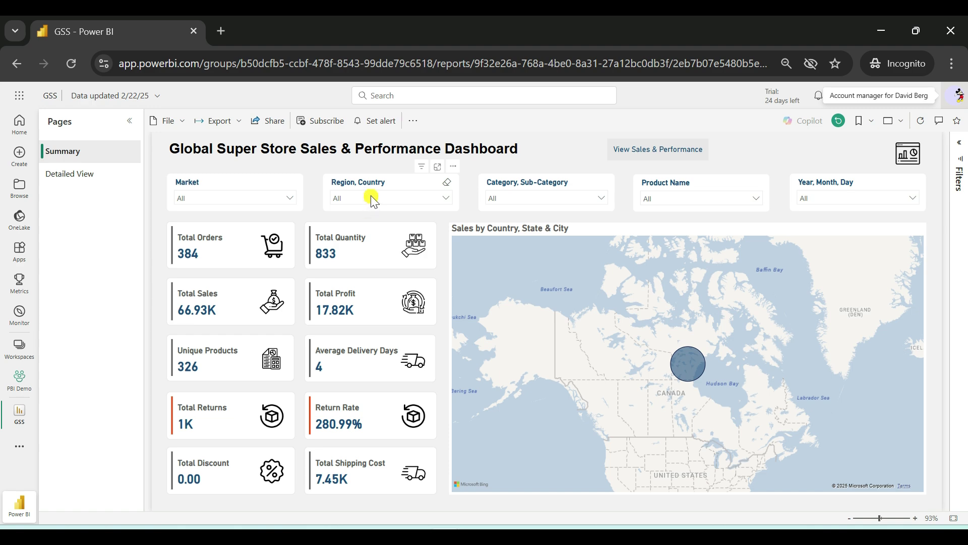
{"action": "left_click", "coordinate": [372, 197]}
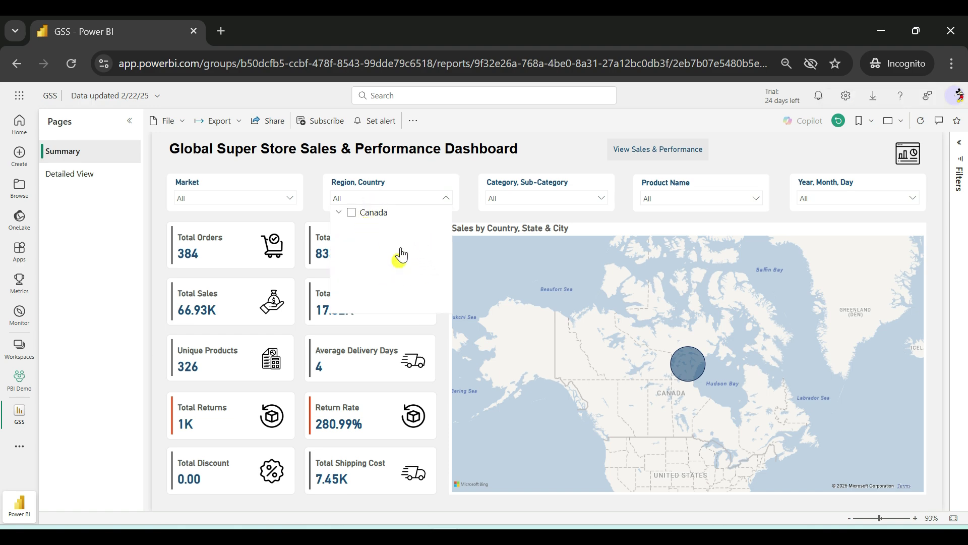
{"action": "left_click", "coordinate": [568, 154]}
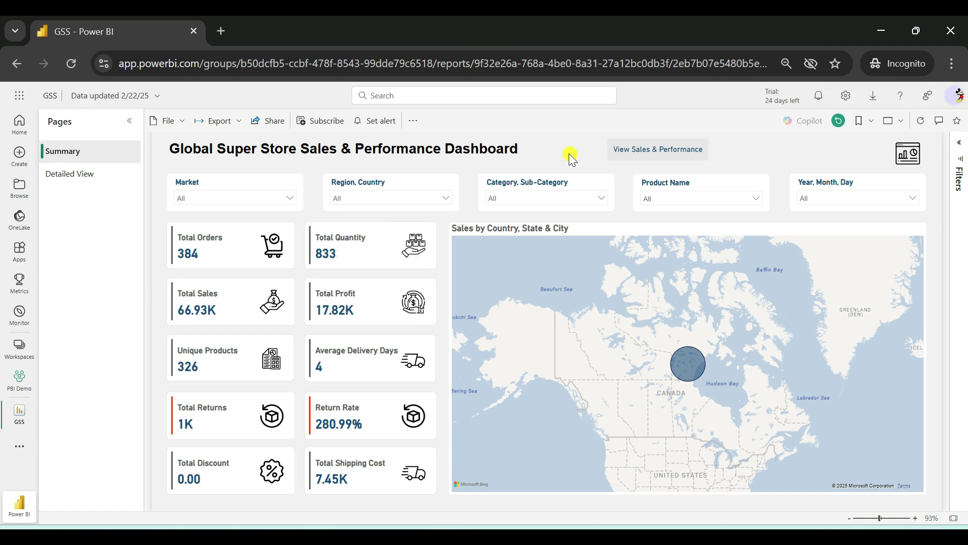
Examine the countries and regions listed in the Detailed View page's table
{"action": "left_click", "coordinate": [97, 175]}
{"action": "scroll", "coordinate": [292, 314], "scroll_direction": "down", "scroll_amount": 8}
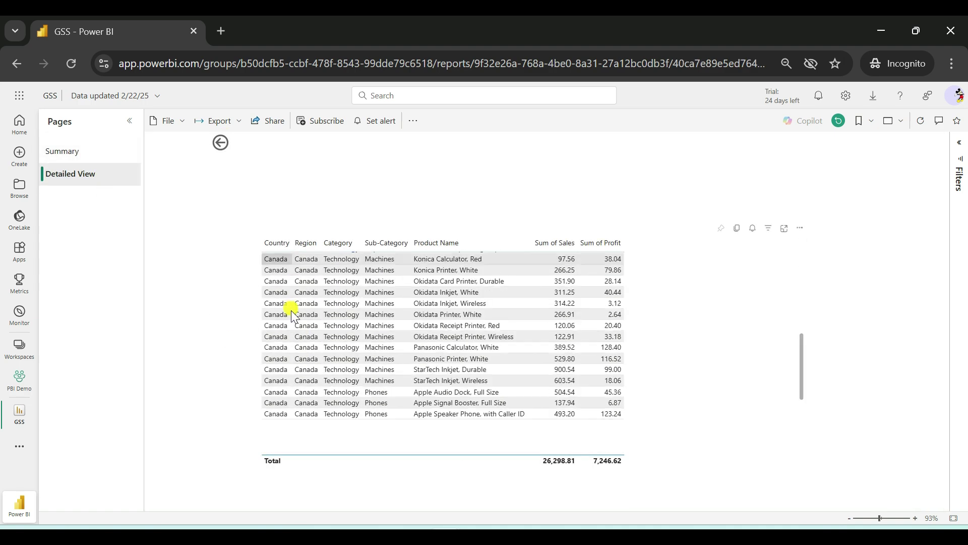
{"action": "scroll", "coordinate": [276, 363], "scroll_direction": "up", "scroll_amount": 6}
{"action": "scroll", "coordinate": [273, 388], "scroll_direction": "up", "scroll_amount": 3}
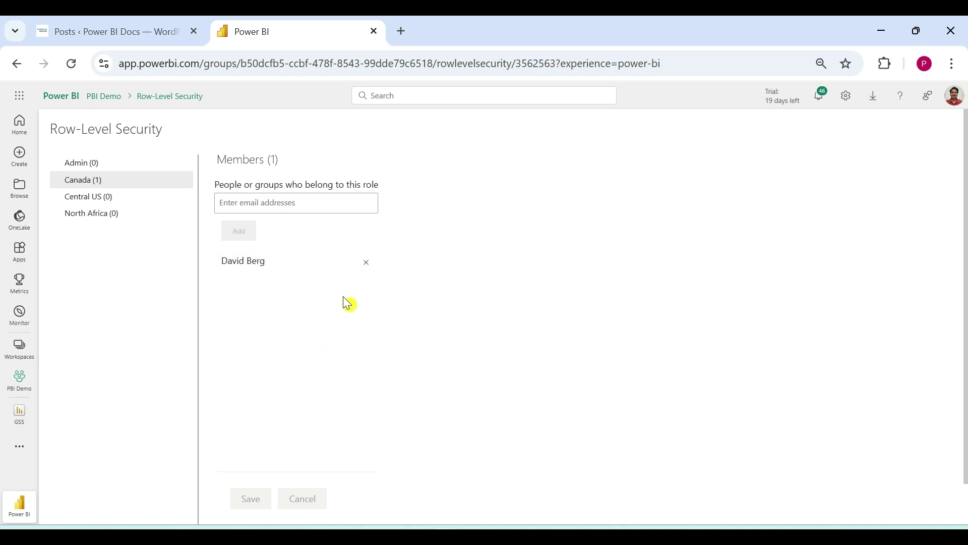
Move the member from the Canada role to the Central US role, saving each role's membership change
{"action": "left_click", "coordinate": [370, 263]}
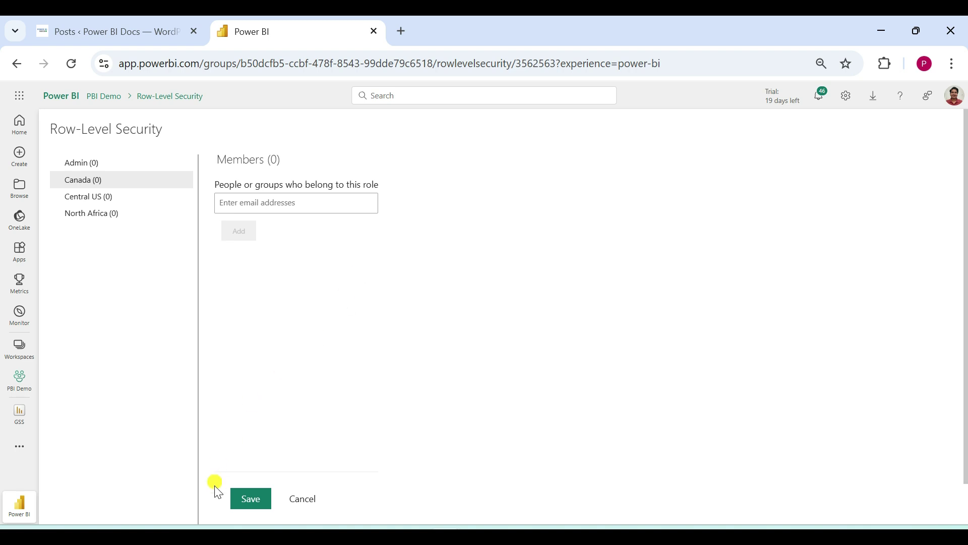
{"action": "left_click", "coordinate": [251, 498]}
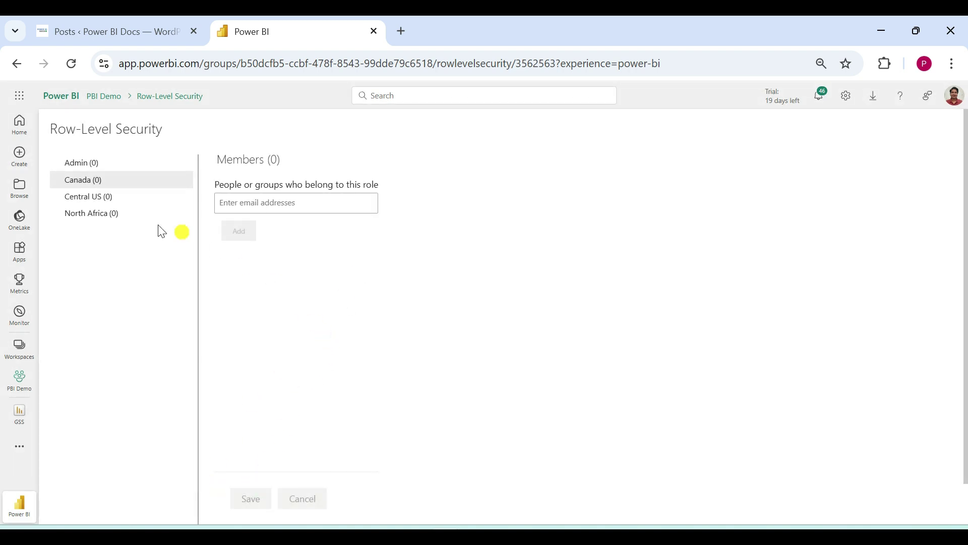
{"action": "left_click", "coordinate": [111, 202]}
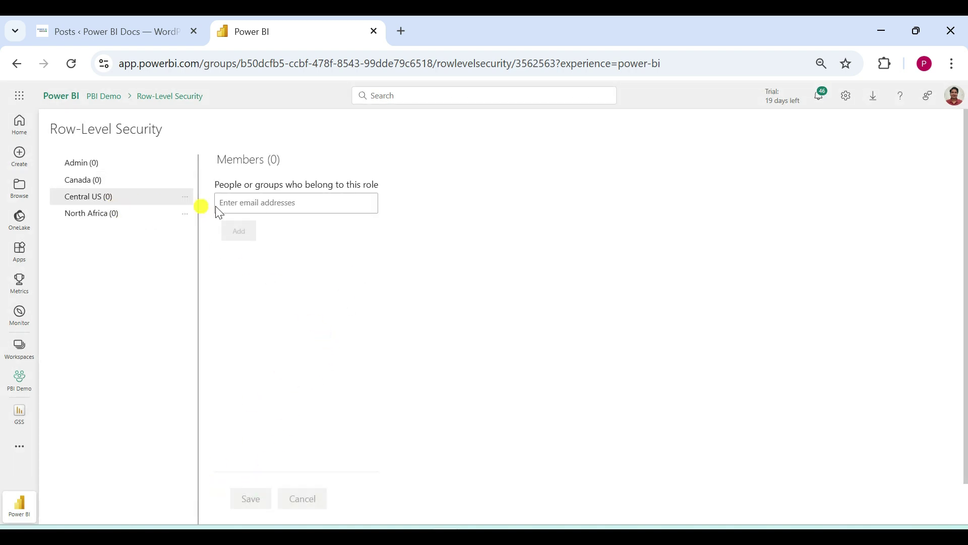
{"action": "left_click", "coordinate": [240, 206]}
{"action": "type", "text": "da"}
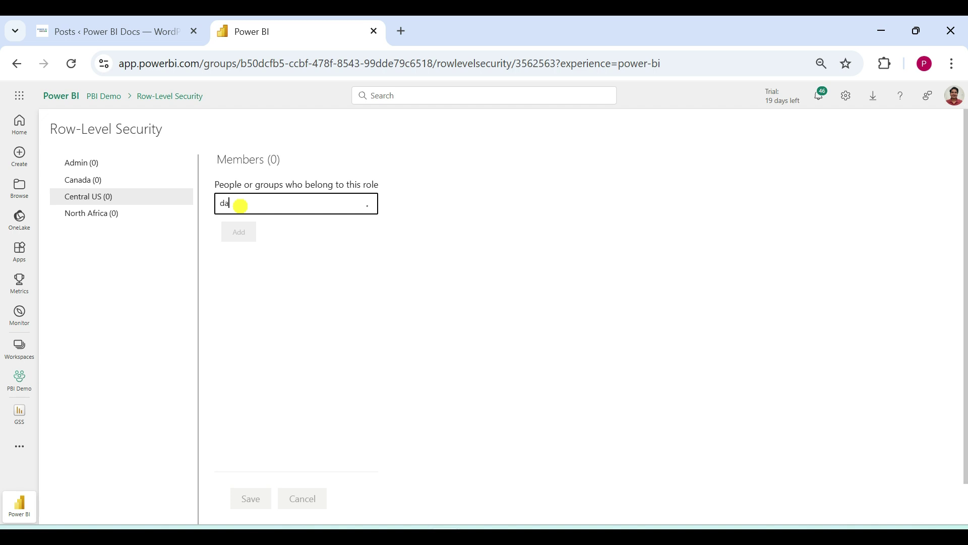
{"action": "type", "text": "vid"}
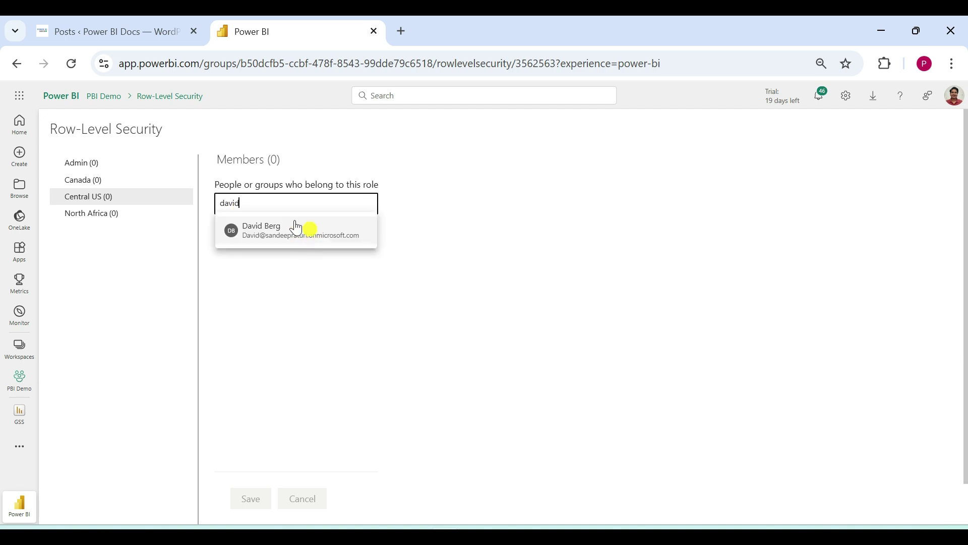
{"action": "left_click", "coordinate": [323, 245]}
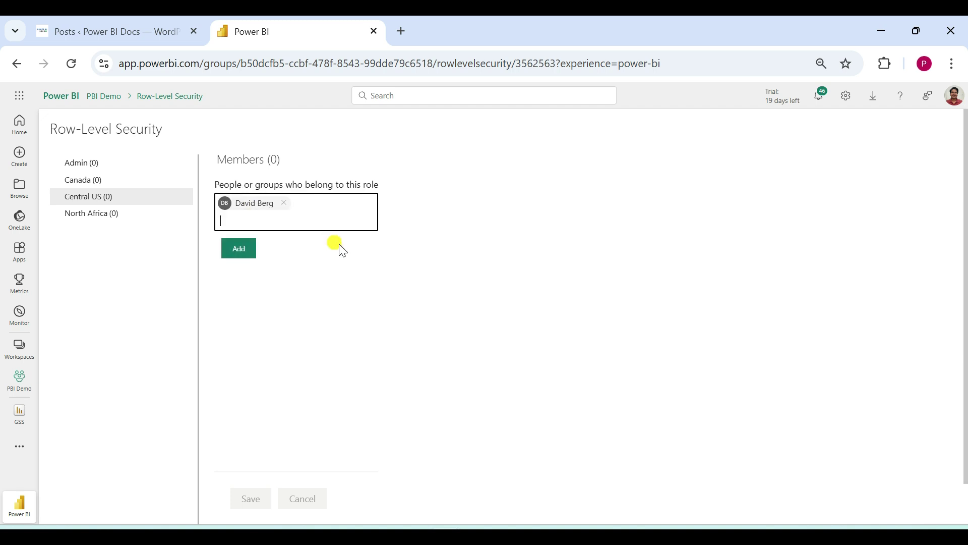
{"action": "left_click", "coordinate": [249, 261]}
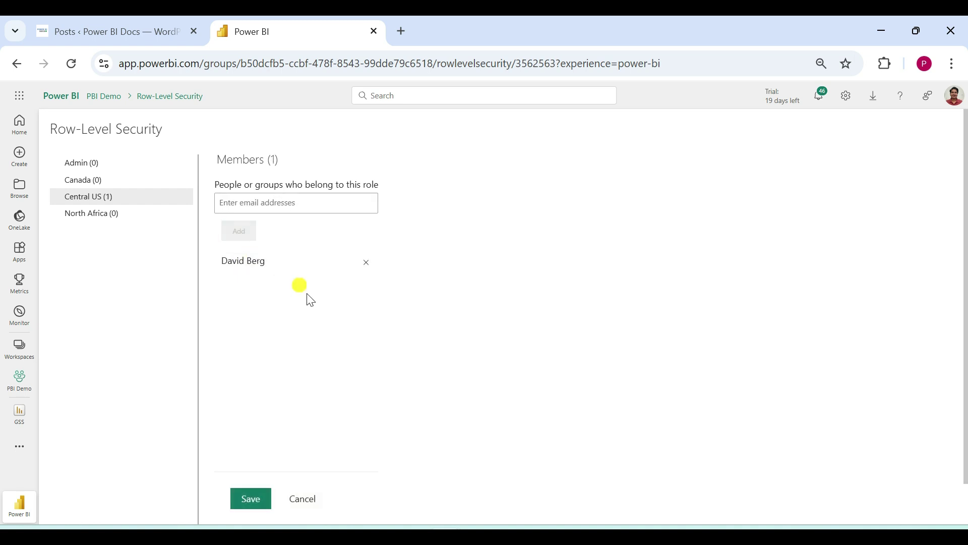
{"action": "left_click", "coordinate": [250, 499]}
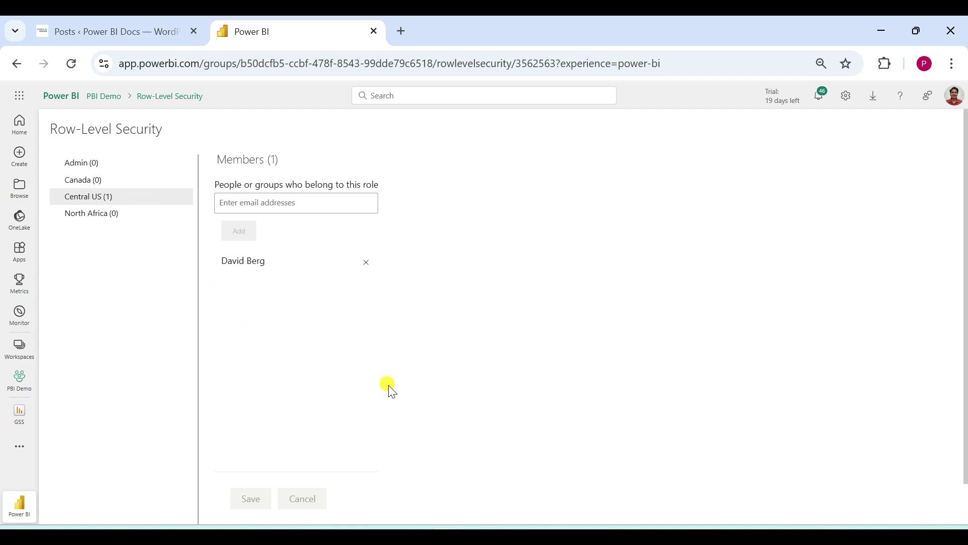
In the member's incognito session, refresh the GSS report and examine the Detailed View table's regions and the Summary page's Region, Country slicer
{"action": "mouse_move", "coordinate": [449, 535]}
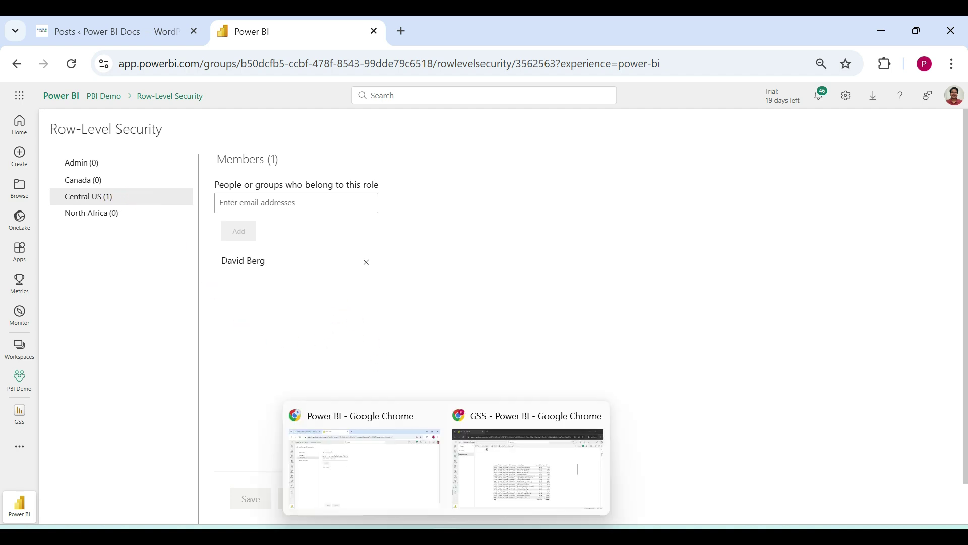
{"action": "left_click", "coordinate": [493, 495]}
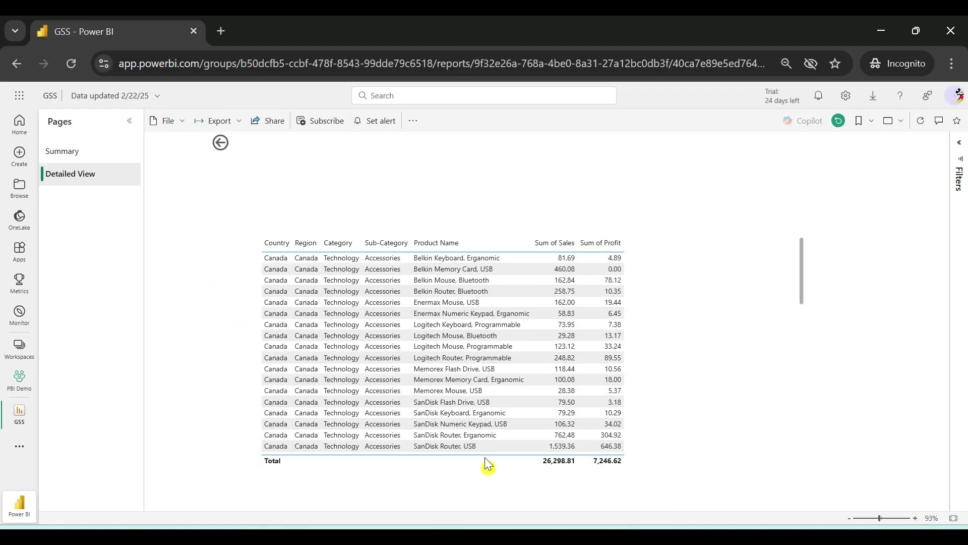
{"action": "left_click", "coordinate": [72, 65]}
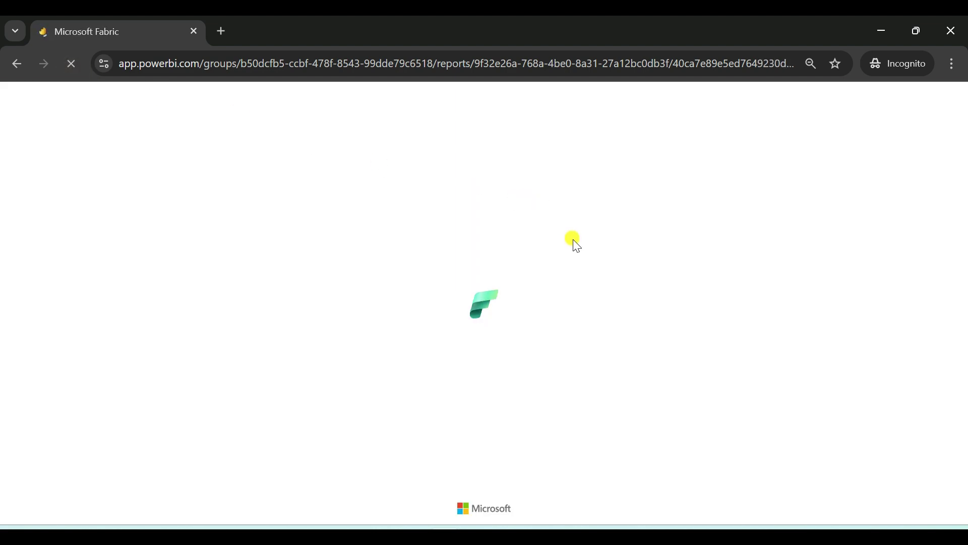
{"action": "scroll", "coordinate": [329, 286], "scroll_direction": "down", "scroll_amount": 15}
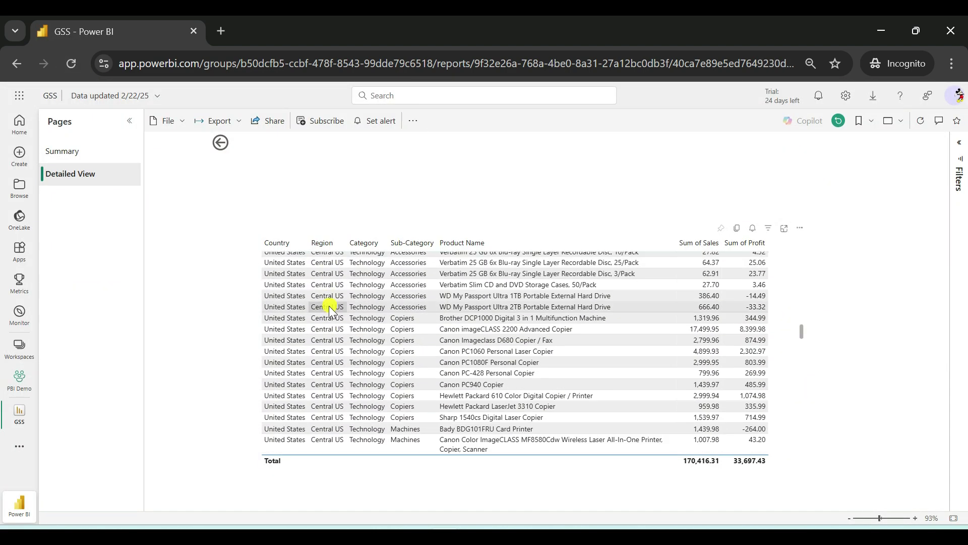
{"action": "scroll", "coordinate": [331, 328], "scroll_direction": "down", "scroll_amount": 8}
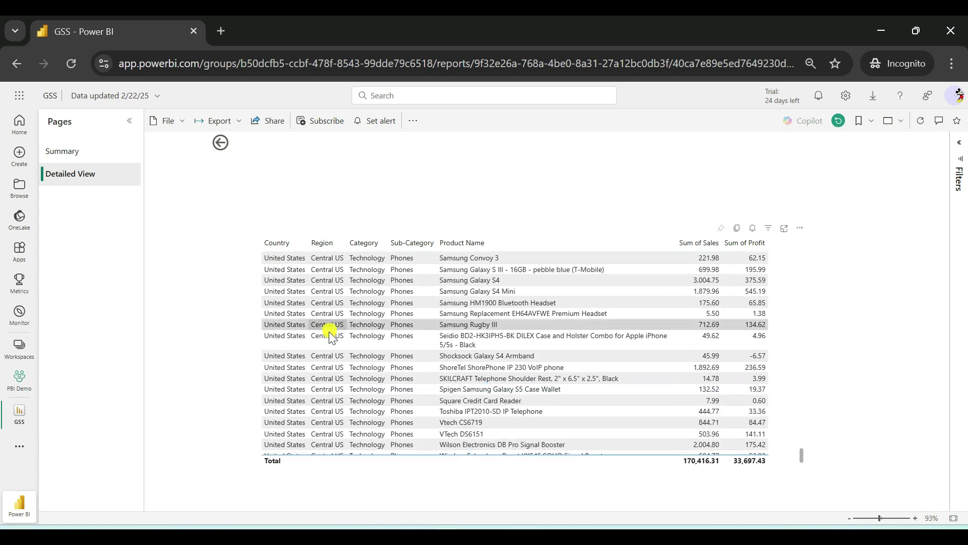
{"action": "scroll", "coordinate": [328, 336], "scroll_direction": "up", "scroll_amount": 20}
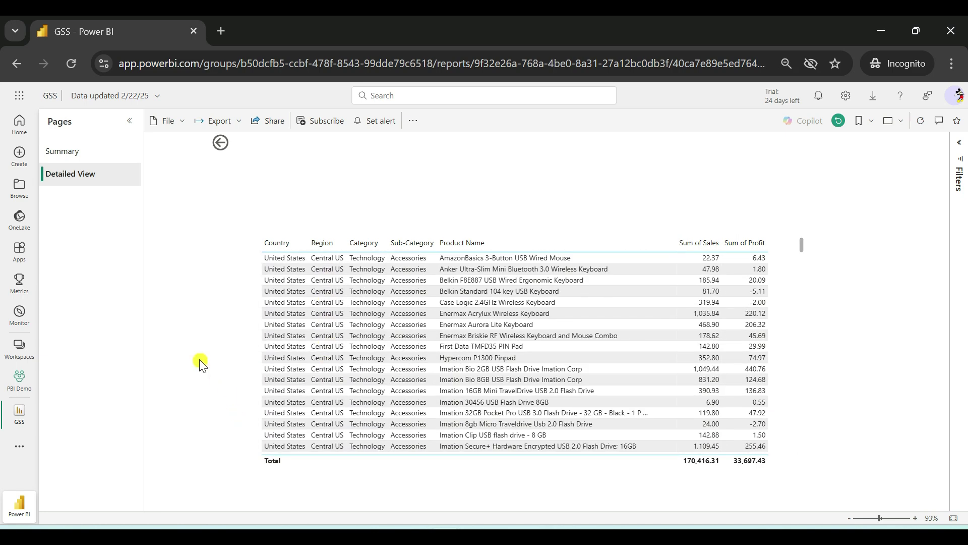
{"action": "left_click", "coordinate": [77, 152]}
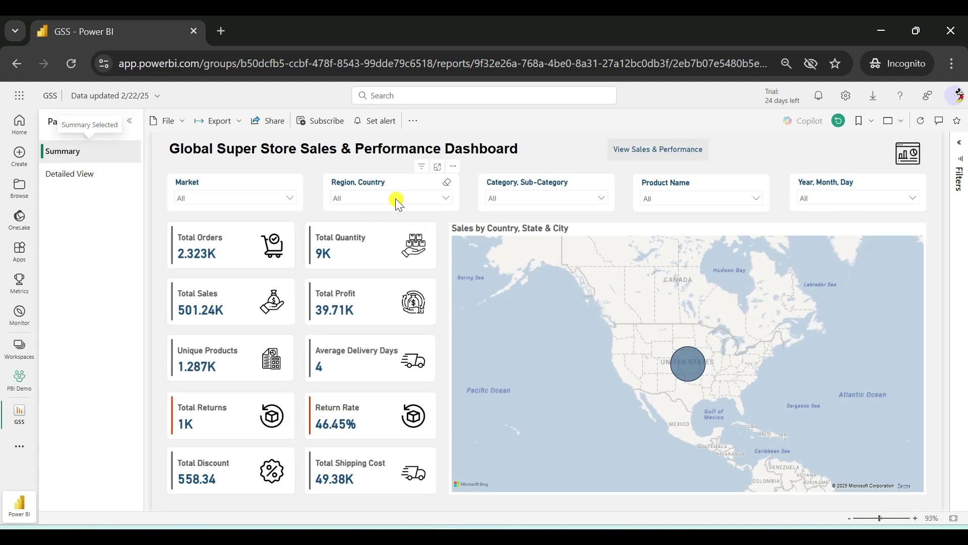
{"action": "left_click", "coordinate": [396, 199]}
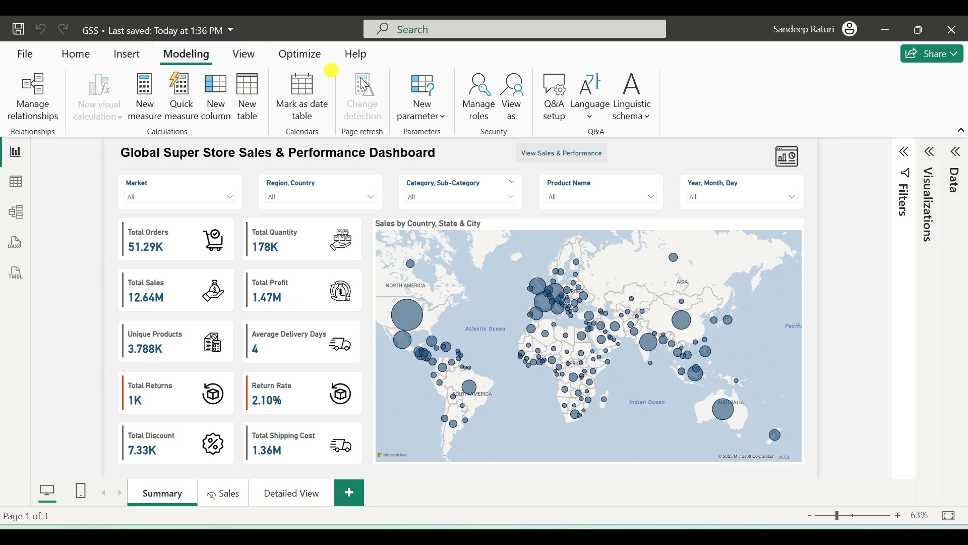
In the GSS file in Power BI Desktop, open security role management and create a role named Admin
{"action": "left_click", "coordinate": [487, 101]}
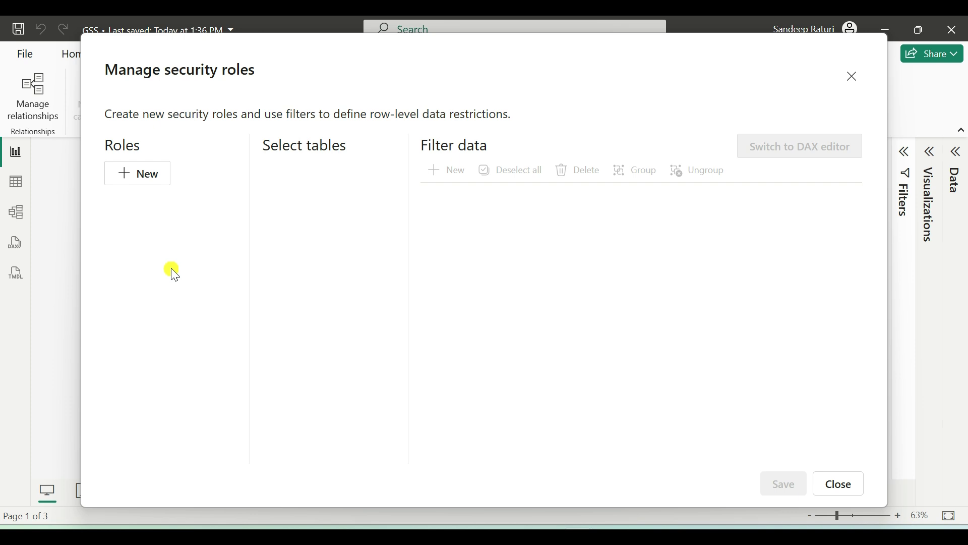
{"action": "left_click", "coordinate": [156, 173]}
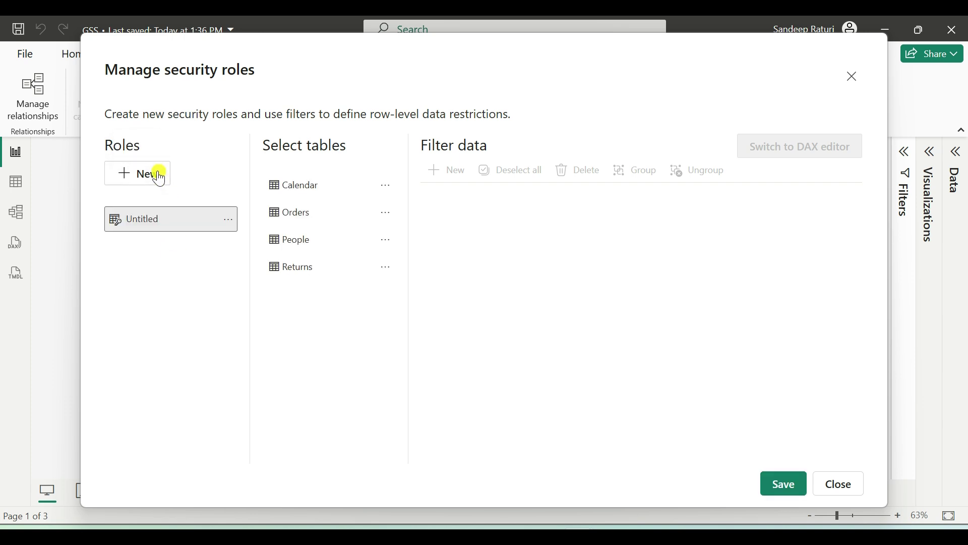
{"action": "double_click", "coordinate": [177, 222]}
{"action": "key", "text": "ctrl+a"}
{"action": "key", "text": "BackSpace"}
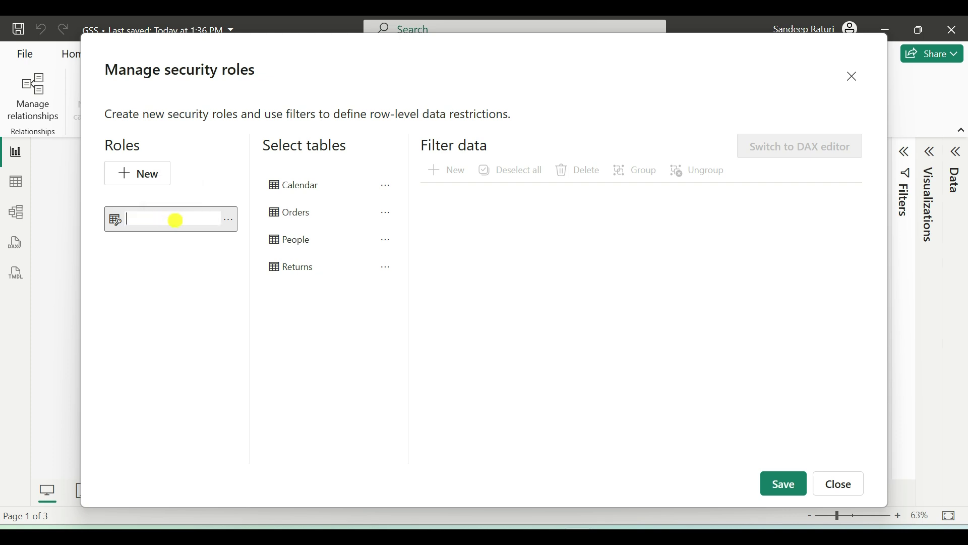
{"action": "type", "text": "Admin"}
{"action": "key", "text": "Return"}
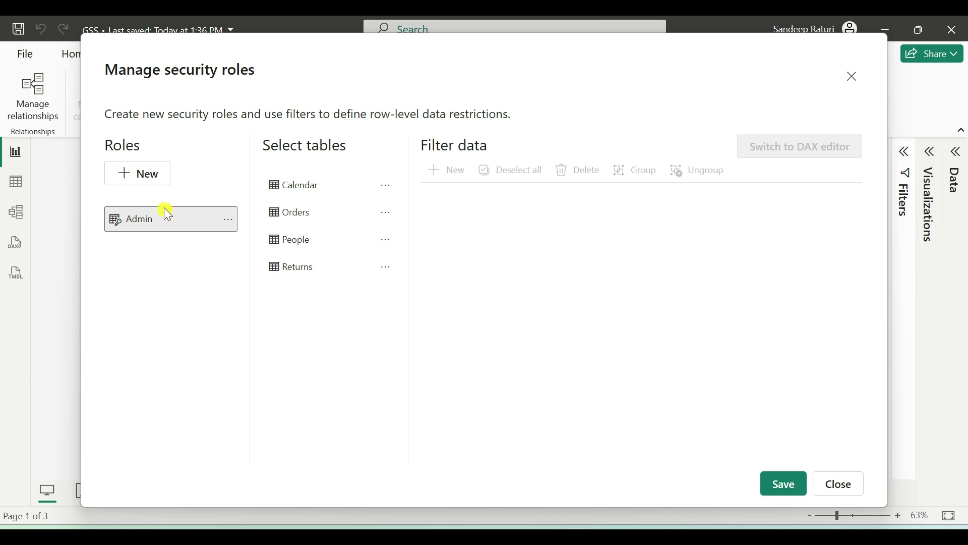
Create a second security role named role_canada
{"action": "left_click", "coordinate": [154, 183]}
{"action": "left_click", "coordinate": [170, 252]}
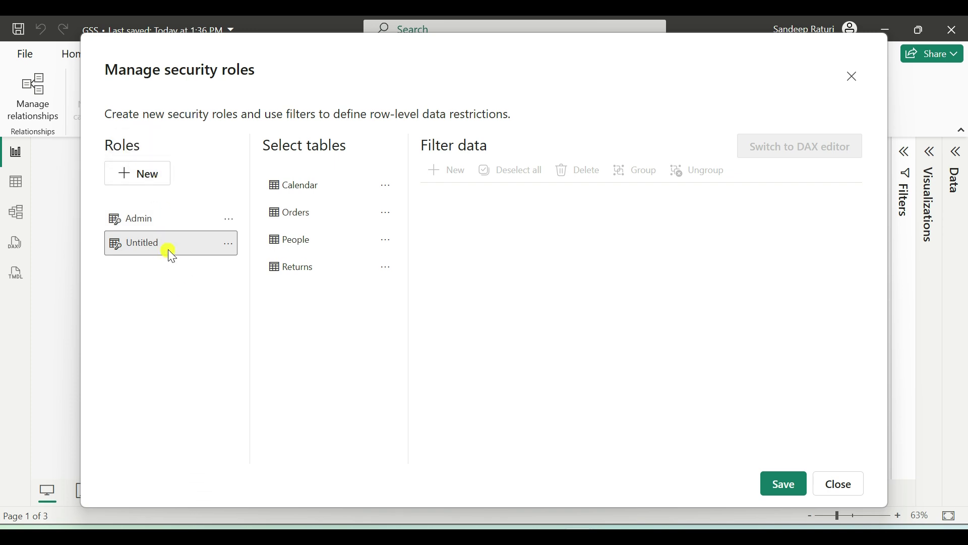
{"action": "left_click", "coordinate": [171, 243]}
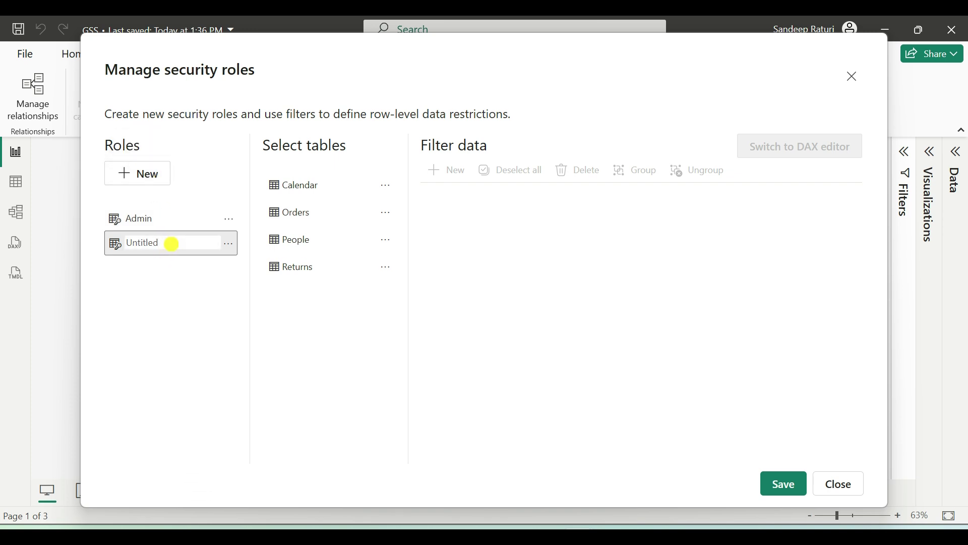
{"action": "key", "text": "ctrl+a"}
{"action": "key", "text": "BackSpace"}
{"action": "type", "text": "role_cana"}
Add a filter rule on the Orders table for role_canada with Region equal to Canada
{"action": "left_click", "coordinate": [313, 220]}
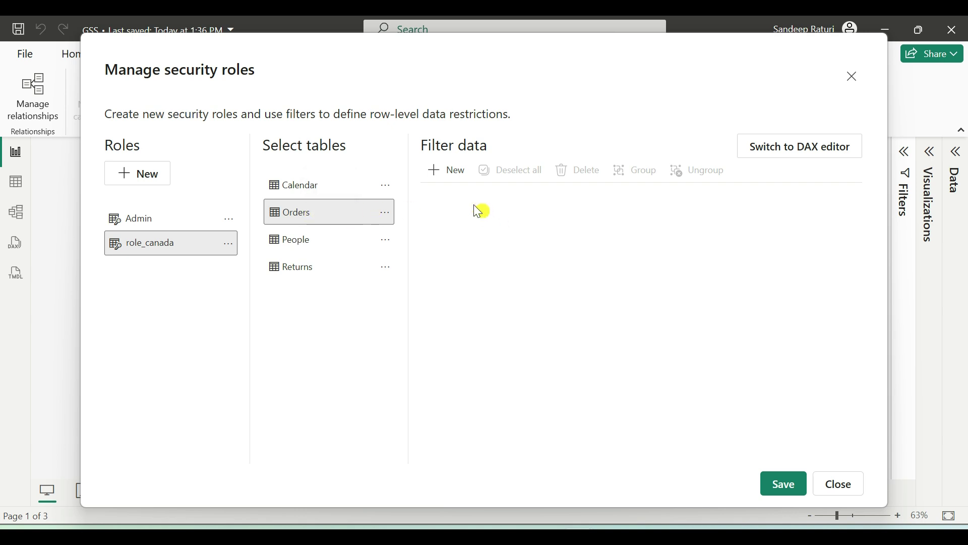
{"action": "left_click", "coordinate": [457, 174]}
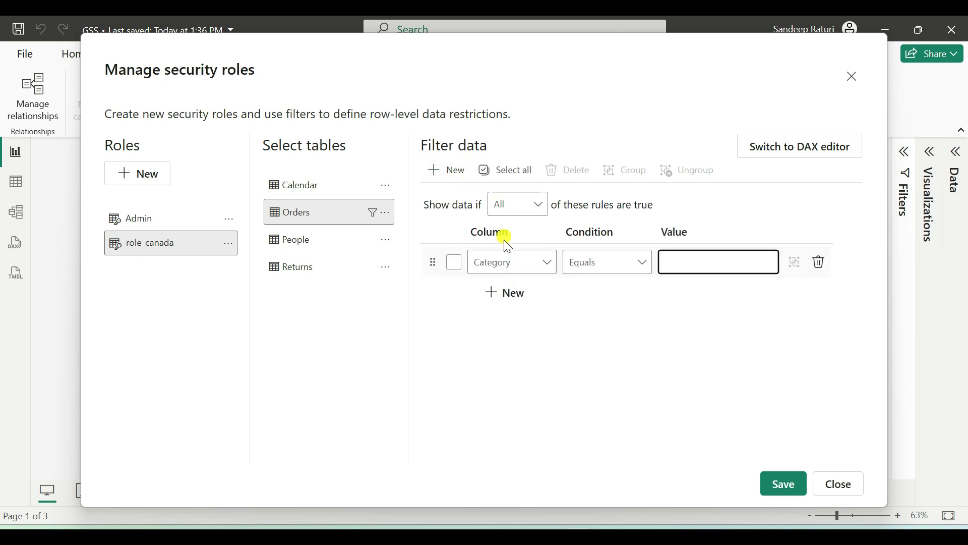
{"action": "left_click", "coordinate": [530, 272]}
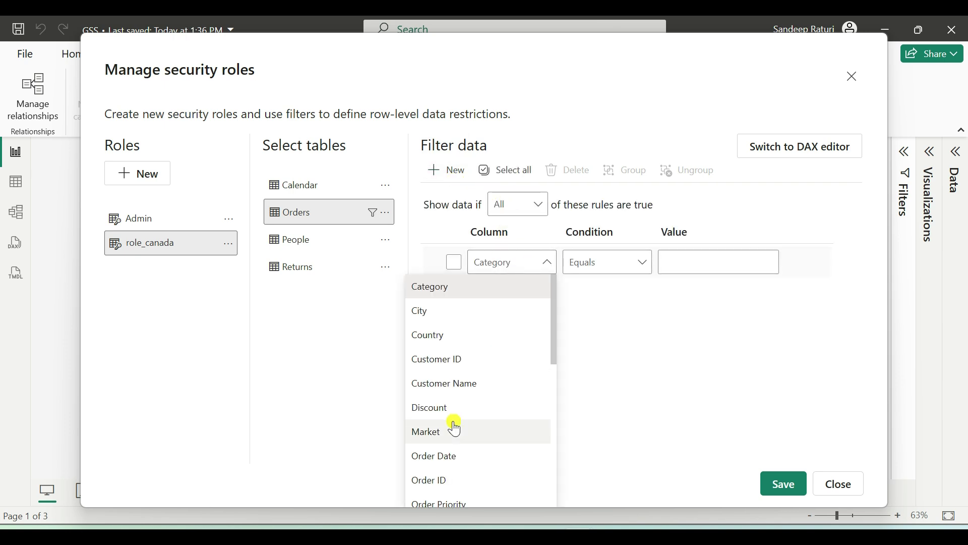
{"action": "scroll", "coordinate": [471, 452], "scroll_direction": "down", "scroll_amount": 3}
{"action": "scroll", "coordinate": [471, 476], "scroll_direction": "down", "scroll_amount": 4}
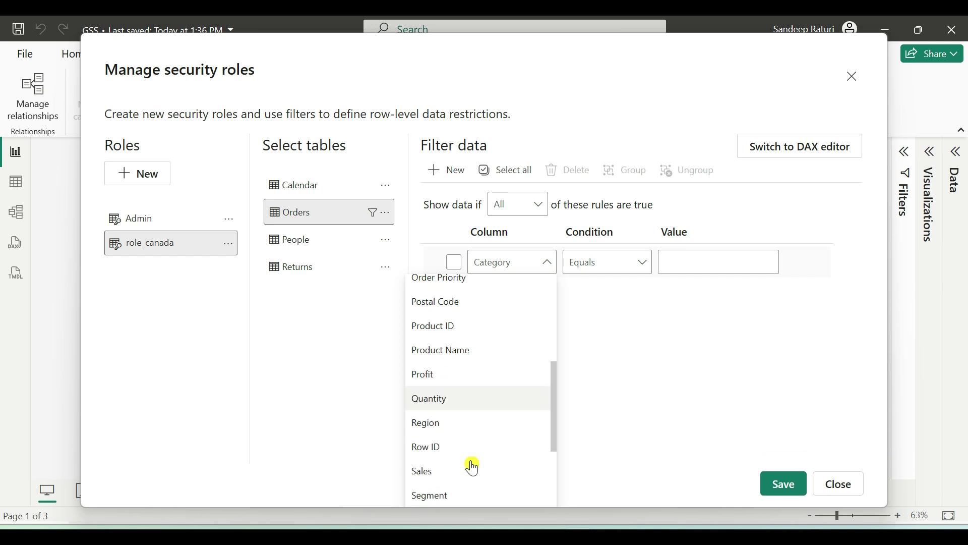
{"action": "left_click", "coordinate": [456, 426]}
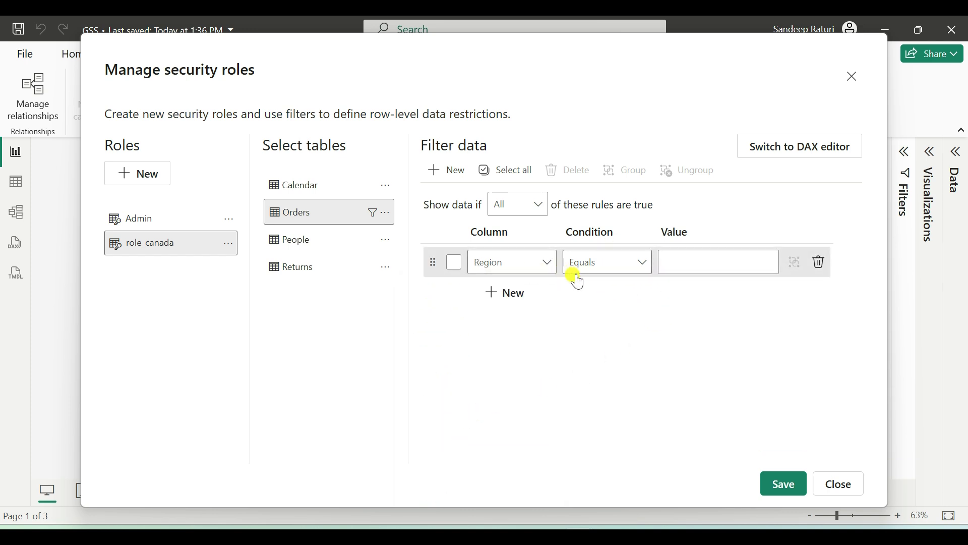
{"action": "left_click", "coordinate": [678, 266]}
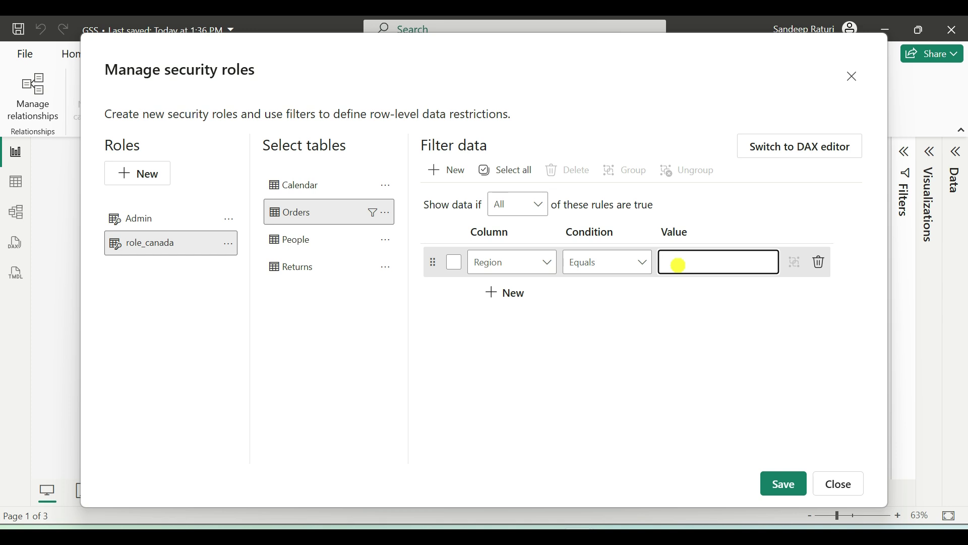
{"action": "type", "text": "Canada"}
{"action": "left_click", "coordinate": [681, 262]}
{"action": "type", "text": "ada"}
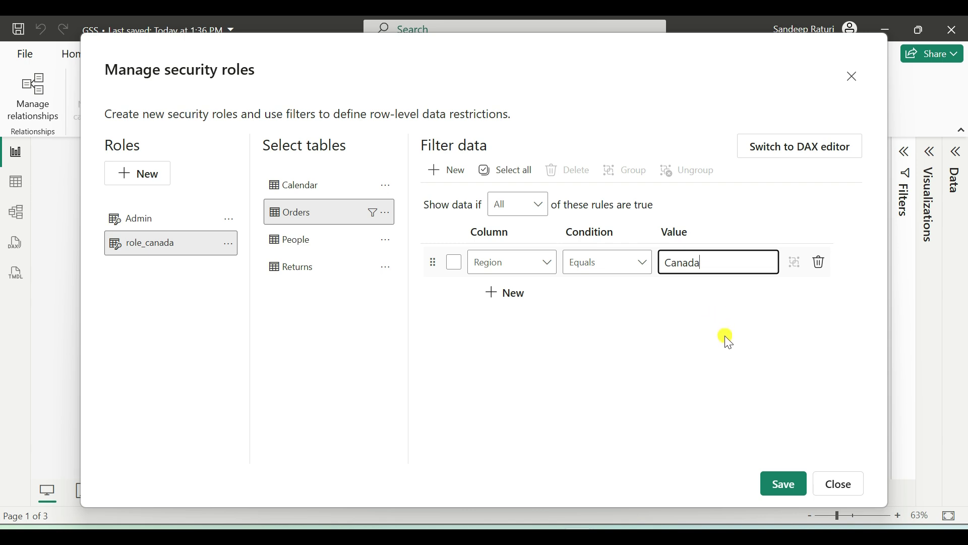
{"action": "left_click", "coordinate": [732, 337]}
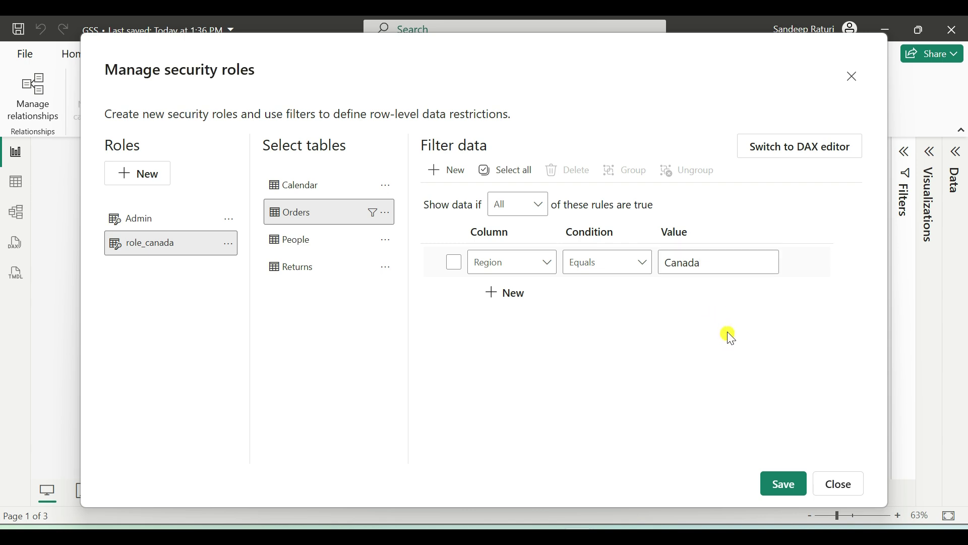
Switch to Notepad, copy North Africa from the region list, and return to the security roles dialog
{"action": "left_click", "coordinate": [634, 524]}
{"action": "left_click_drag", "start_coordinate": [653, 298], "coordinate": [542, 229]}
{"action": "left_click", "coordinate": [632, 280]}
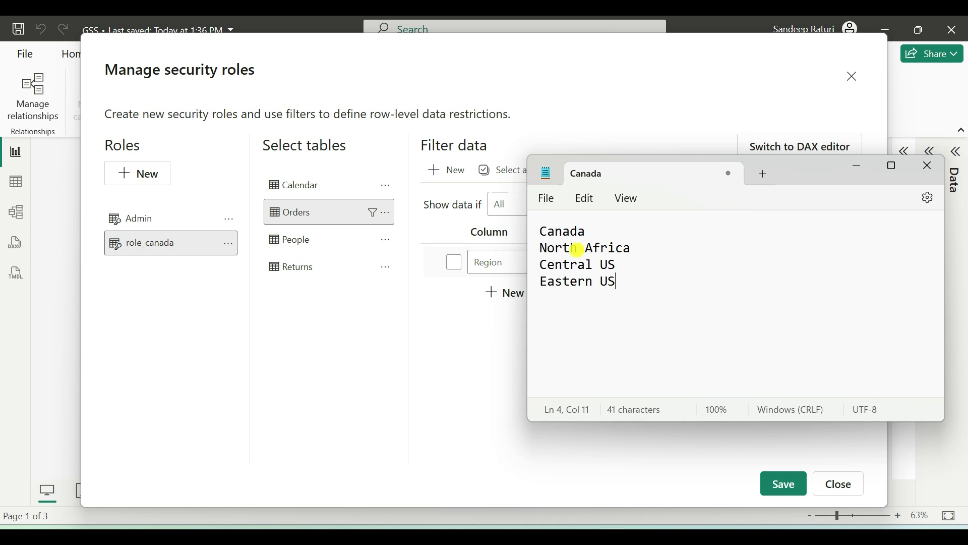
{"action": "left_click_drag", "start_coordinate": [636, 247], "coordinate": [542, 248]}
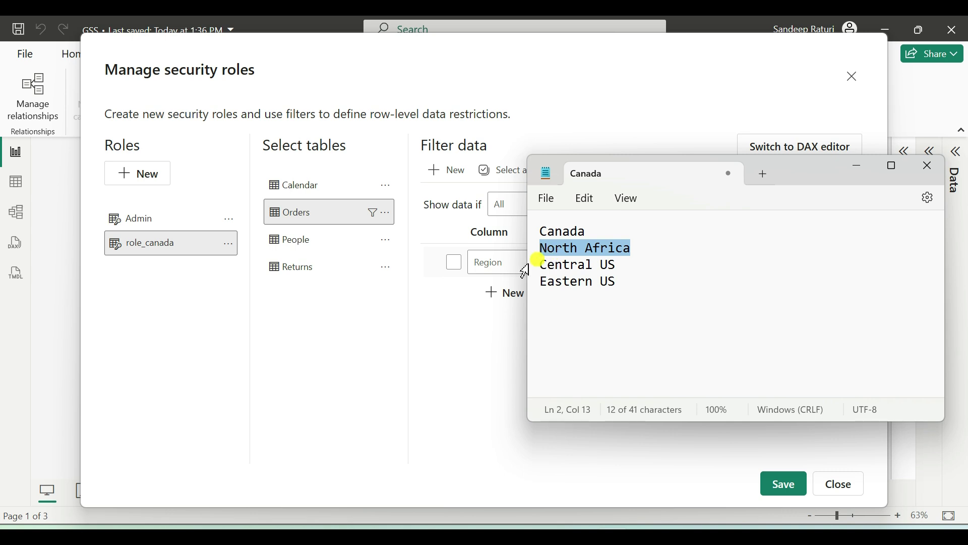
{"action": "left_click", "coordinate": [174, 309]}
Create a new security role named role_northafrica
{"action": "left_click", "coordinate": [143, 176]}
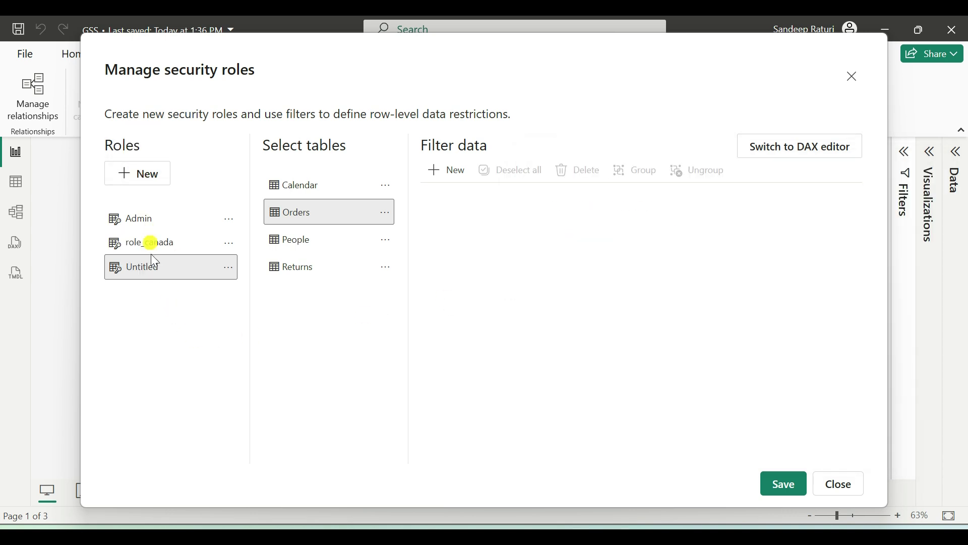
{"action": "double_click", "coordinate": [155, 262]}
{"action": "double_click", "coordinate": [158, 263]}
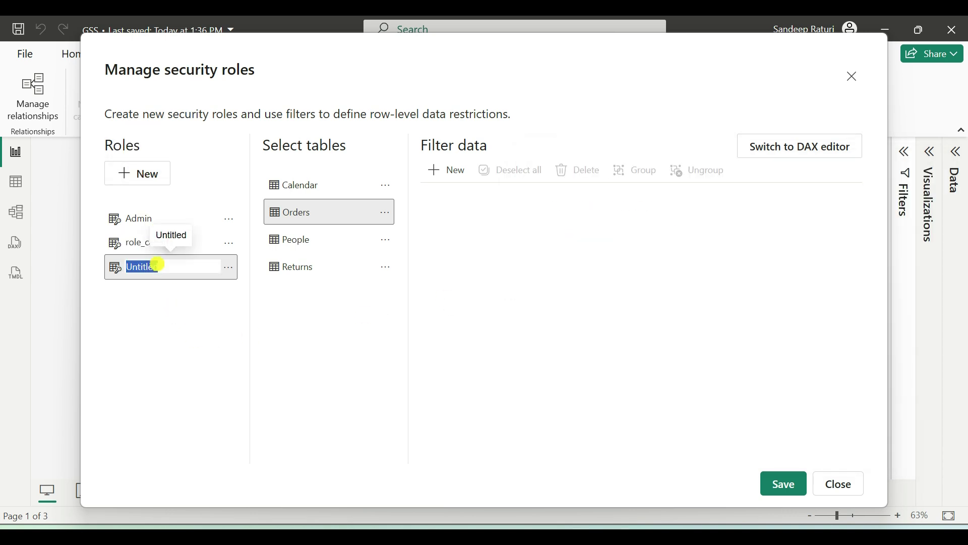
{"action": "key", "text": "BackSpace"}
{"action": "type", "text": "role_North Africa"}
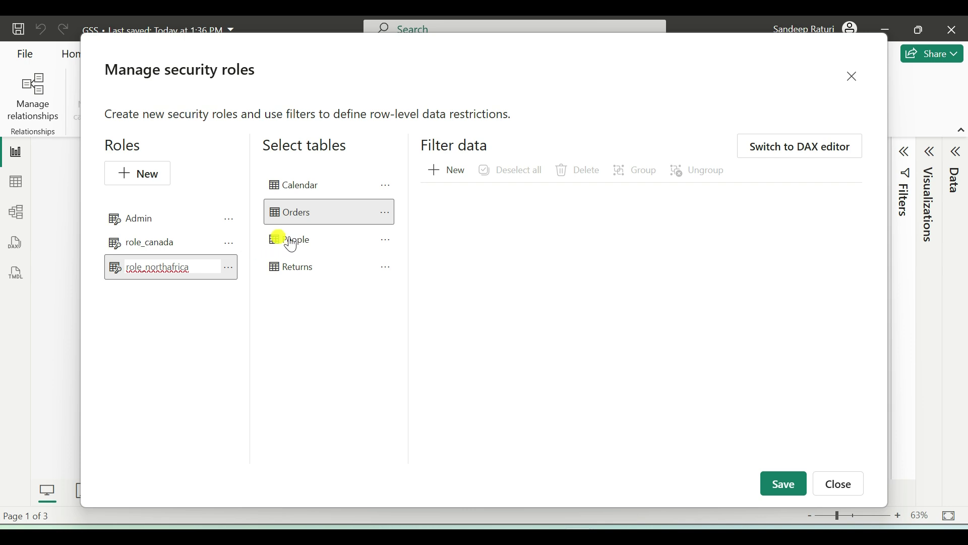
Add a filter rule on the Orders table for role_northafrica with Region equal to North Africa
{"action": "left_click", "coordinate": [326, 215]}
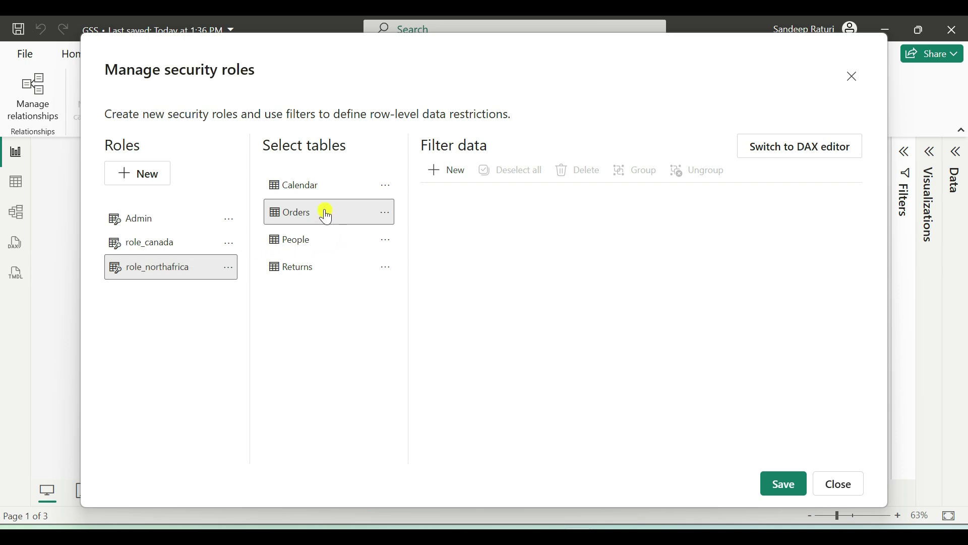
{"action": "left_click", "coordinate": [446, 170]}
{"action": "left_click", "coordinate": [528, 261]}
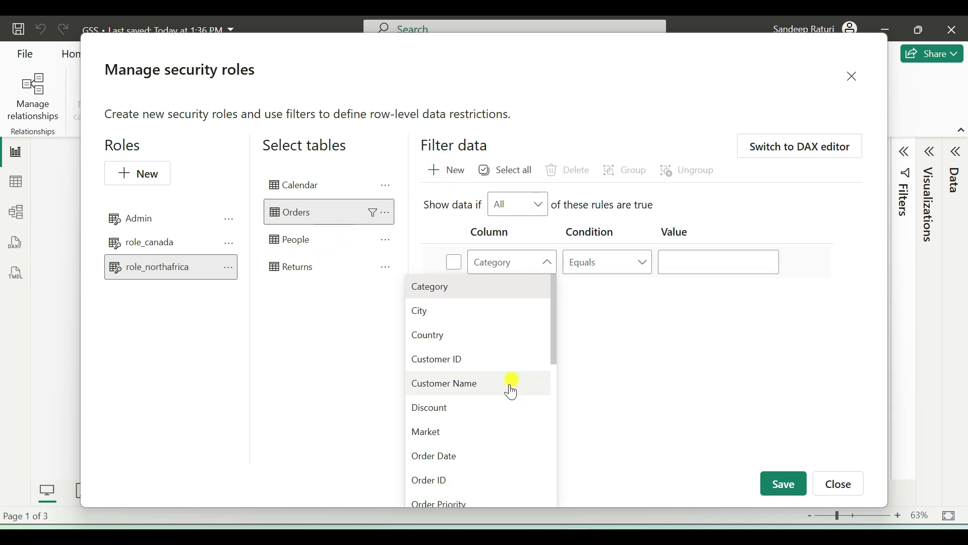
{"action": "scroll", "coordinate": [510, 384], "scroll_direction": "down", "scroll_amount": 3}
{"action": "left_click", "coordinate": [437, 425]}
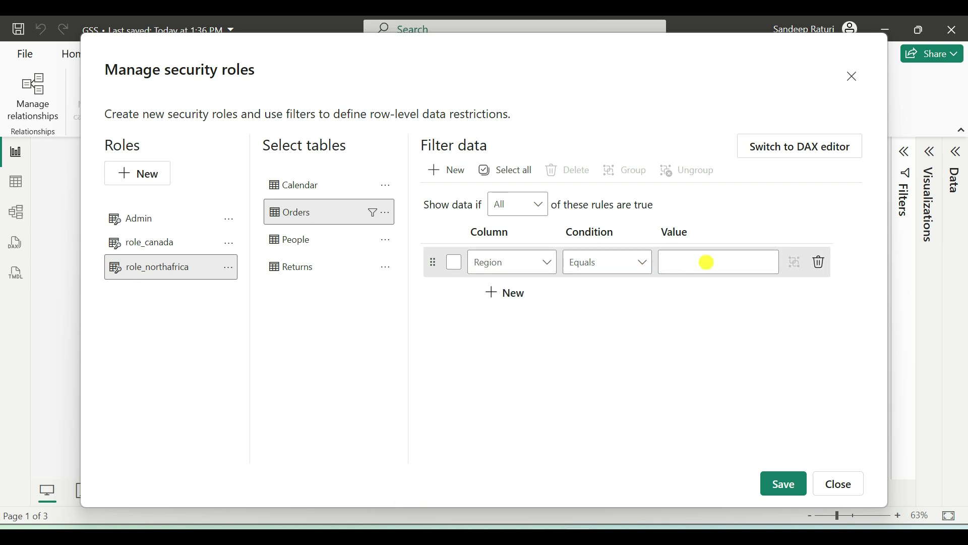
{"action": "left_click", "coordinate": [707, 262]}
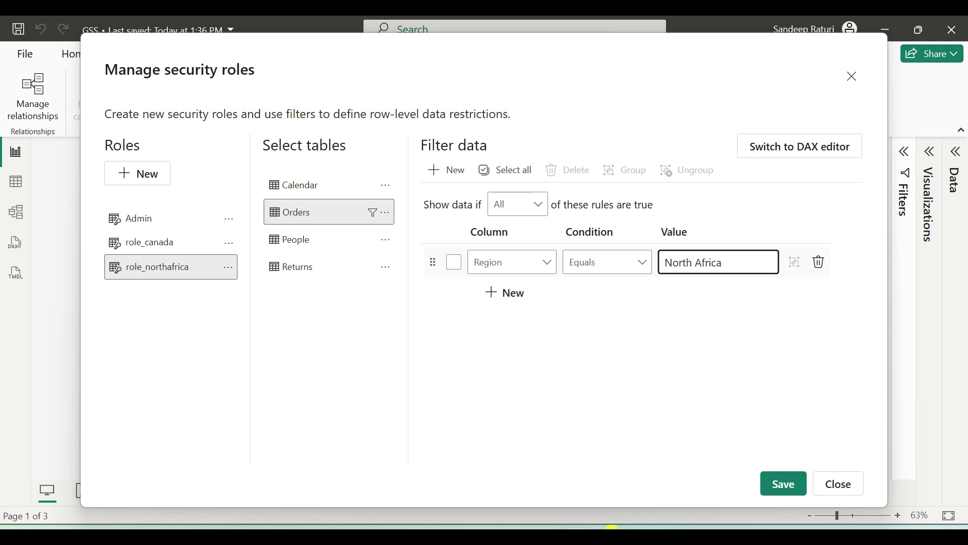
Copy Central US from the region list in Notepad and create a new security role named role_centralUS
{"action": "key", "text": "alt+Tab"}
{"action": "left_click_drag", "start_coordinate": [620, 265], "coordinate": [541, 268]}
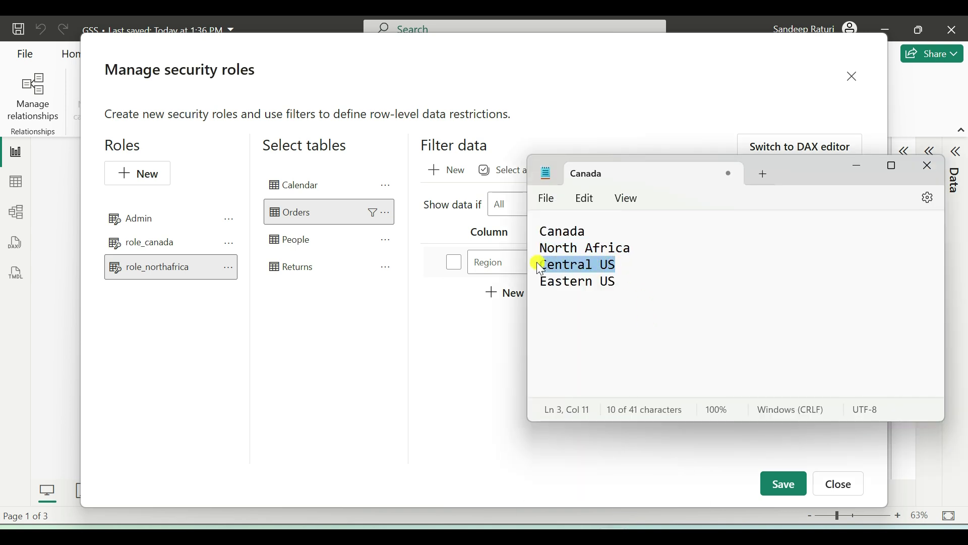
{"action": "left_click", "coordinate": [143, 173]}
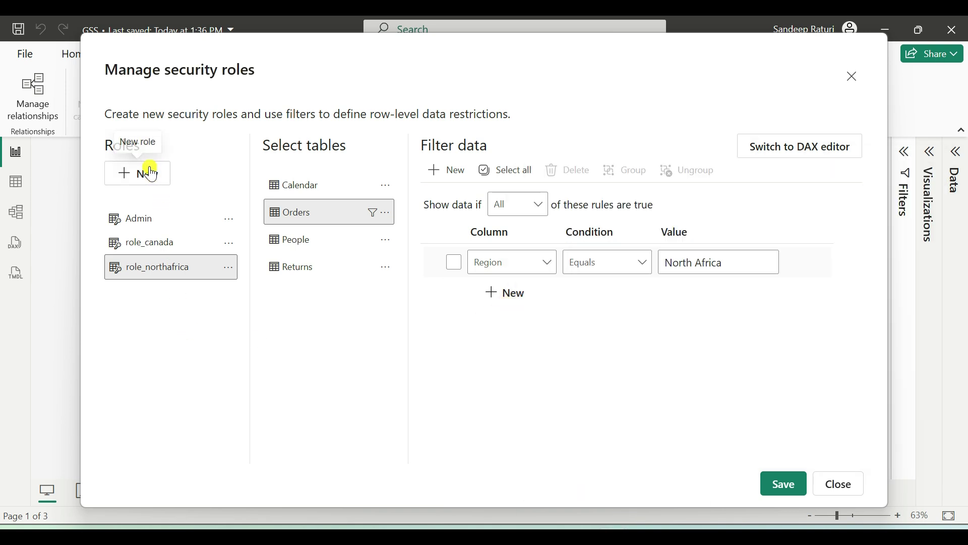
{"action": "double_click", "coordinate": [150, 301]}
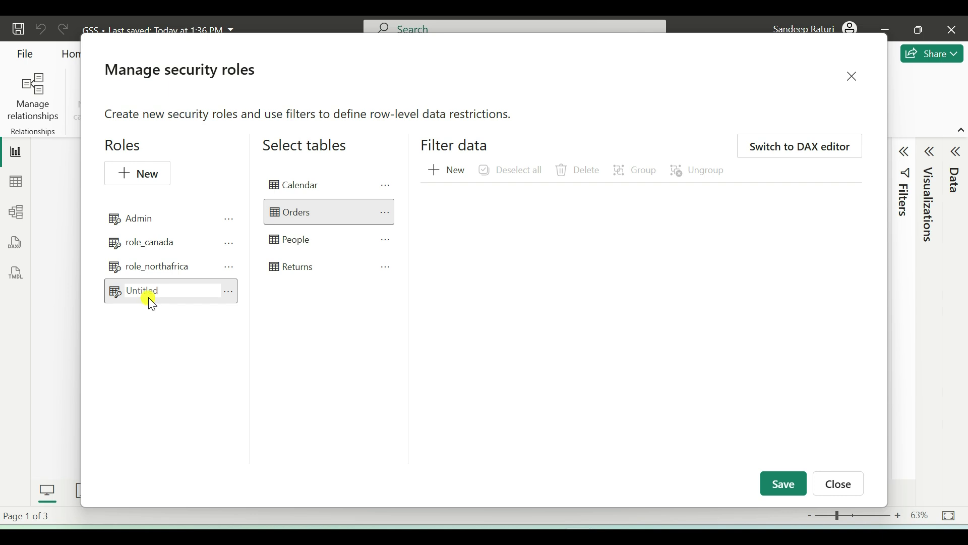
{"action": "key", "text": "ctrl+a"}
{"action": "key", "text": "BackSpace"}
{"action": "type", "text": "role"}
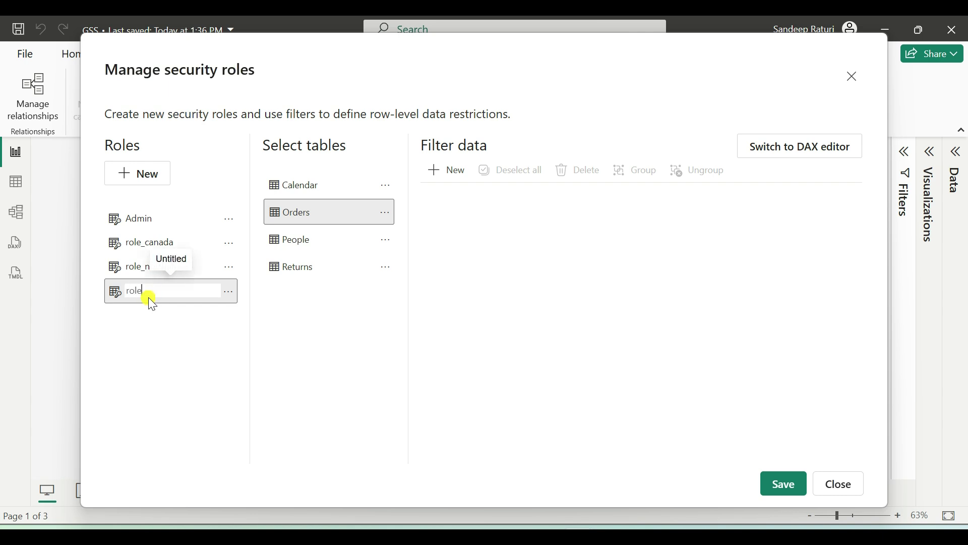
{"action": "type", "text": "_CentralUS"}
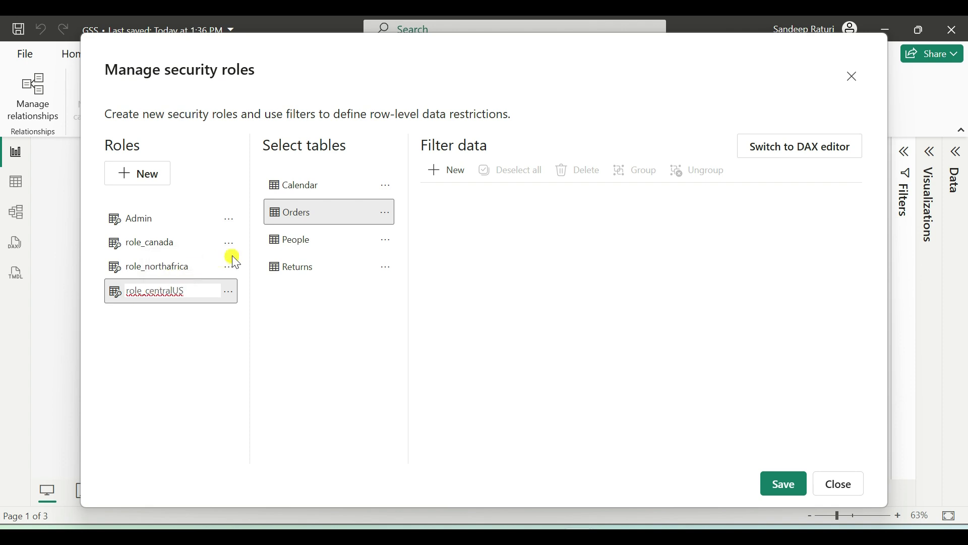
Add a filter rule on the Orders table for role_centralUS with Region equal to Central US, then save the roles and close the dialog
{"action": "left_click", "coordinate": [336, 219]}
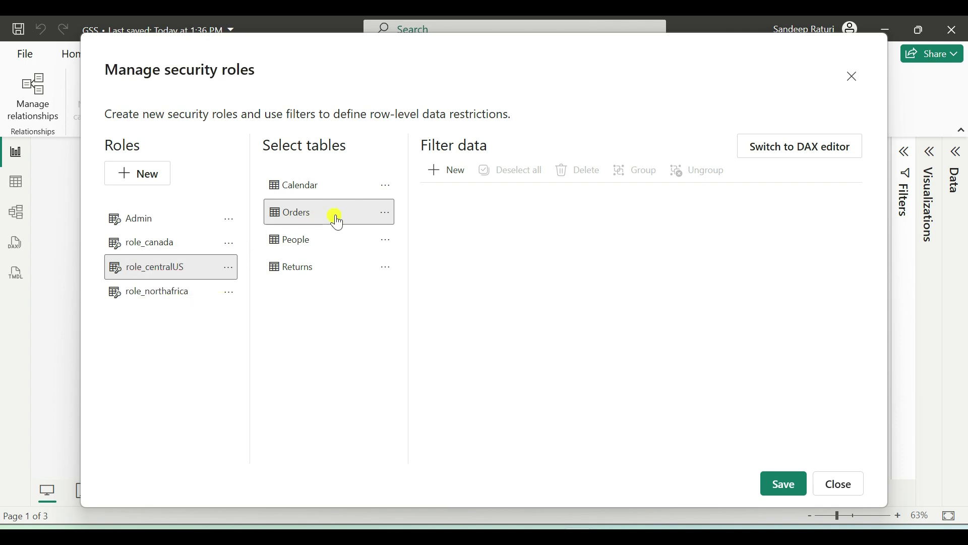
{"action": "left_click", "coordinate": [441, 171]}
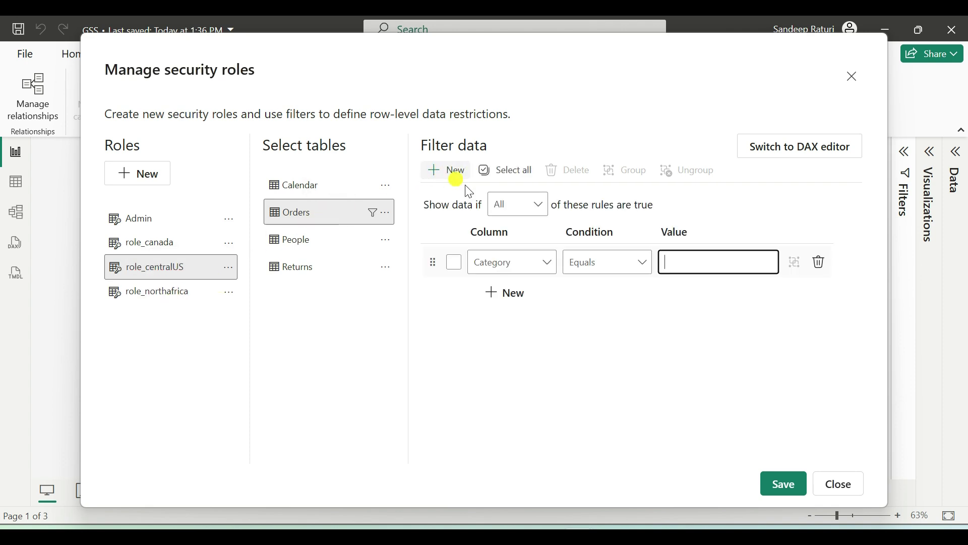
{"action": "left_click", "coordinate": [524, 273]}
{"action": "scroll", "coordinate": [511, 343], "scroll_direction": "down", "scroll_amount": 3}
{"action": "scroll", "coordinate": [509, 356], "scroll_direction": "down", "scroll_amount": 2}
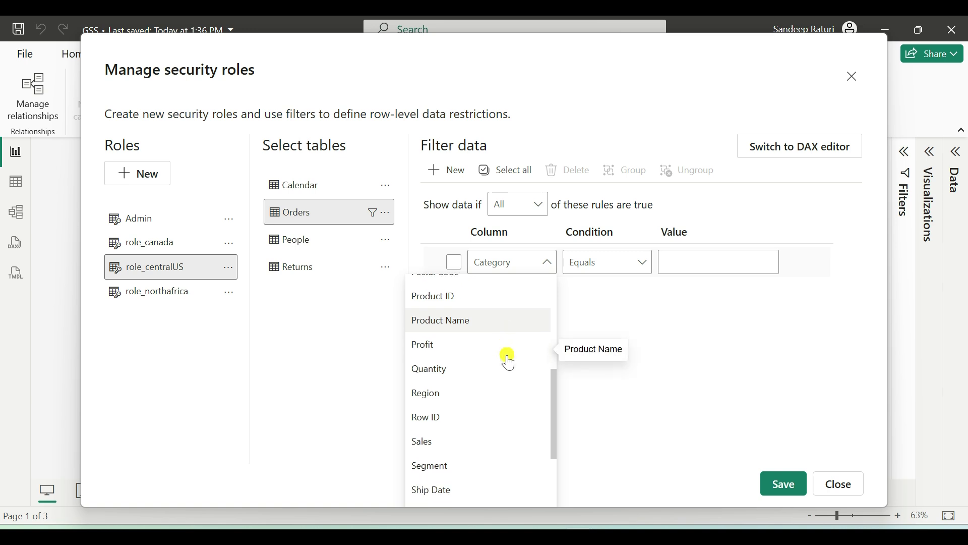
{"action": "left_click", "coordinate": [454, 347]}
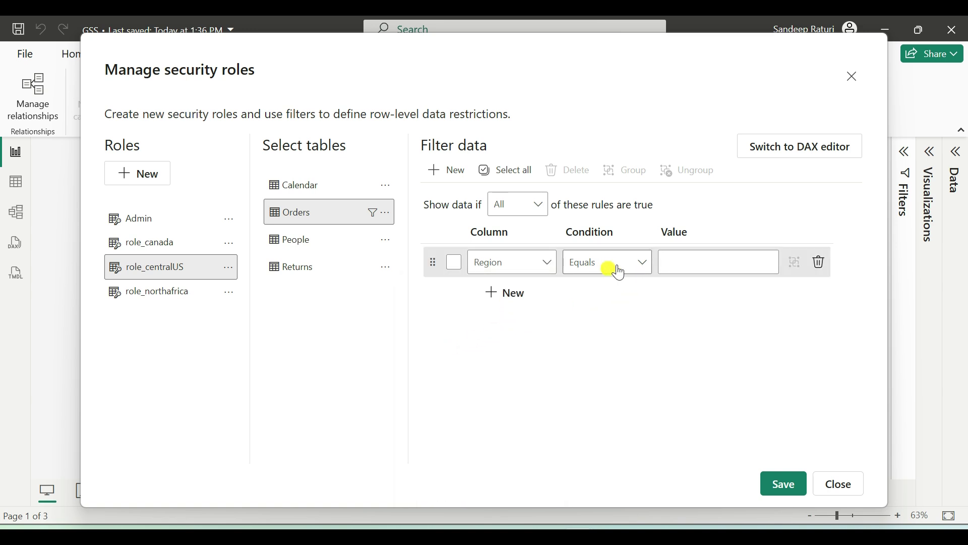
{"action": "left_click", "coordinate": [680, 263]}
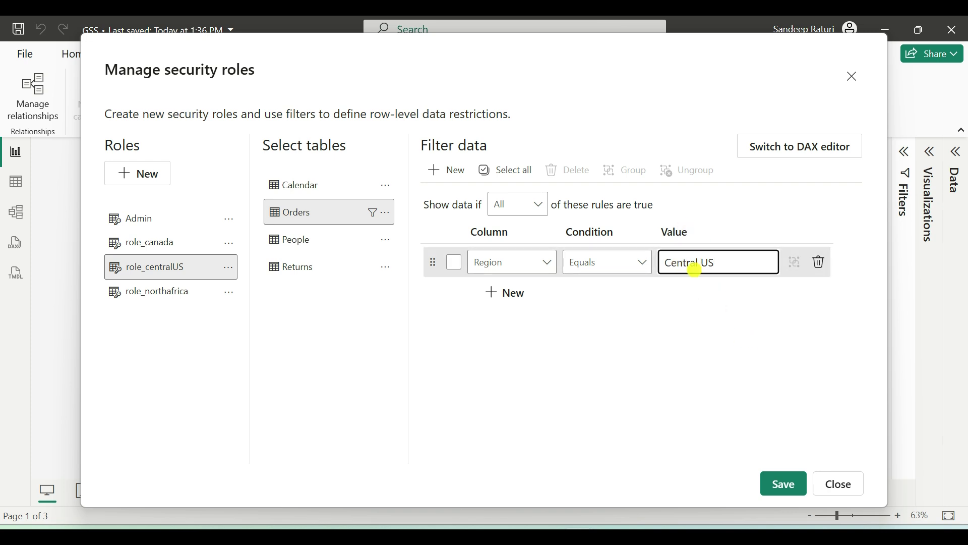
{"action": "left_click", "coordinate": [663, 342]}
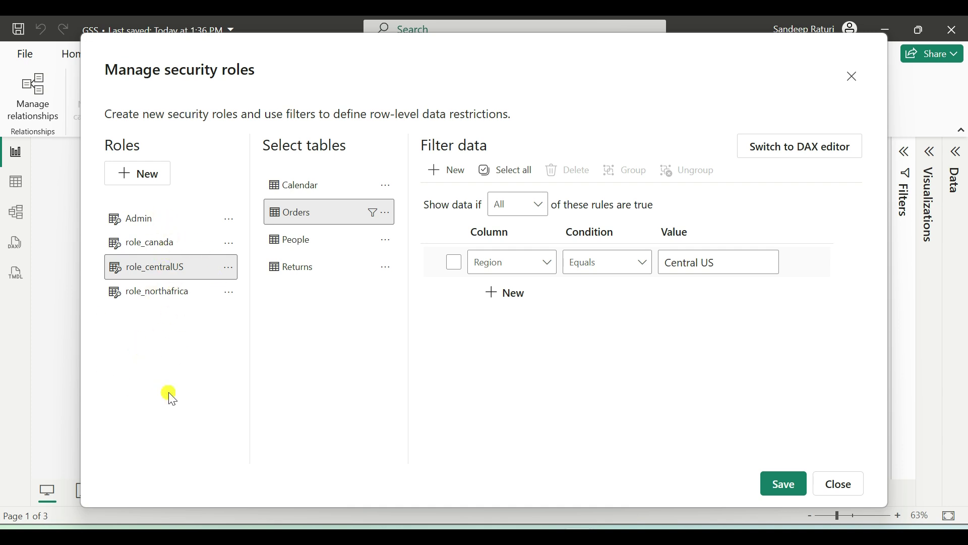
{"action": "left_click", "coordinate": [785, 488]}
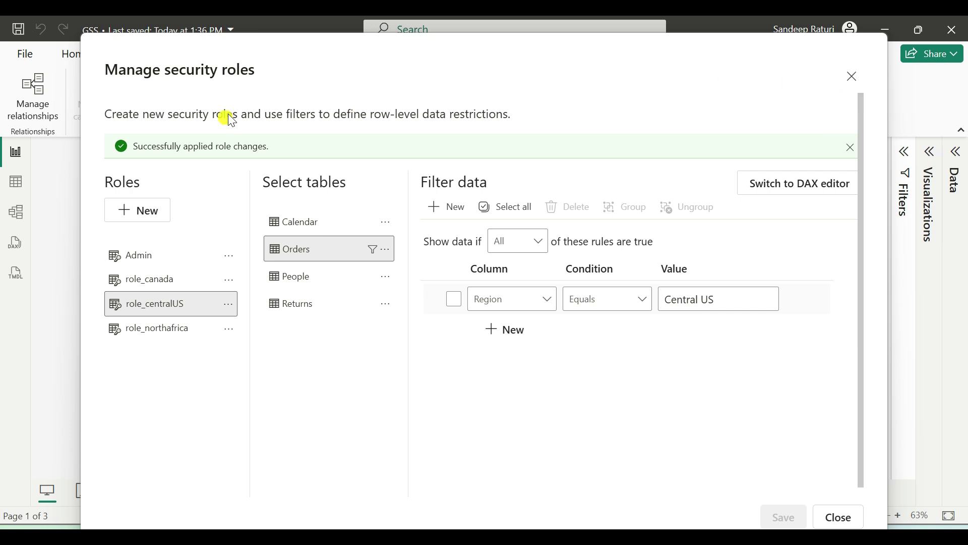
{"action": "left_click", "coordinate": [855, 80]}
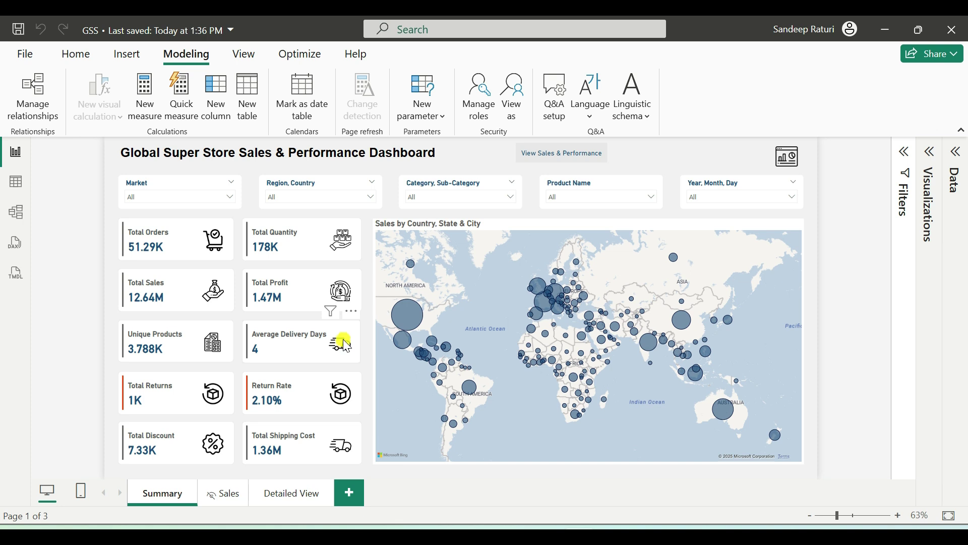
View the report as the Admin role and check the regions offered in the Region, Country slicer
{"action": "left_click", "coordinate": [519, 94]}
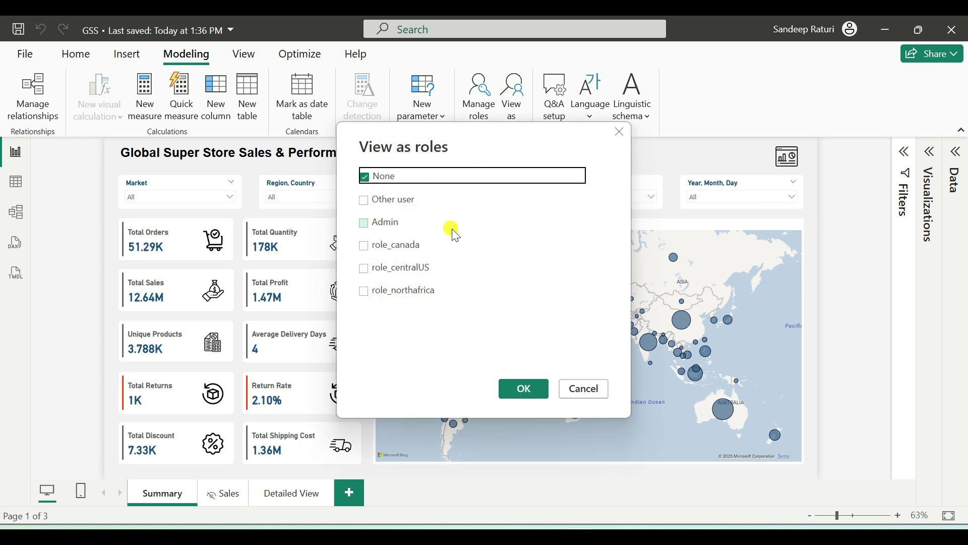
{"action": "left_click", "coordinate": [365, 224]}
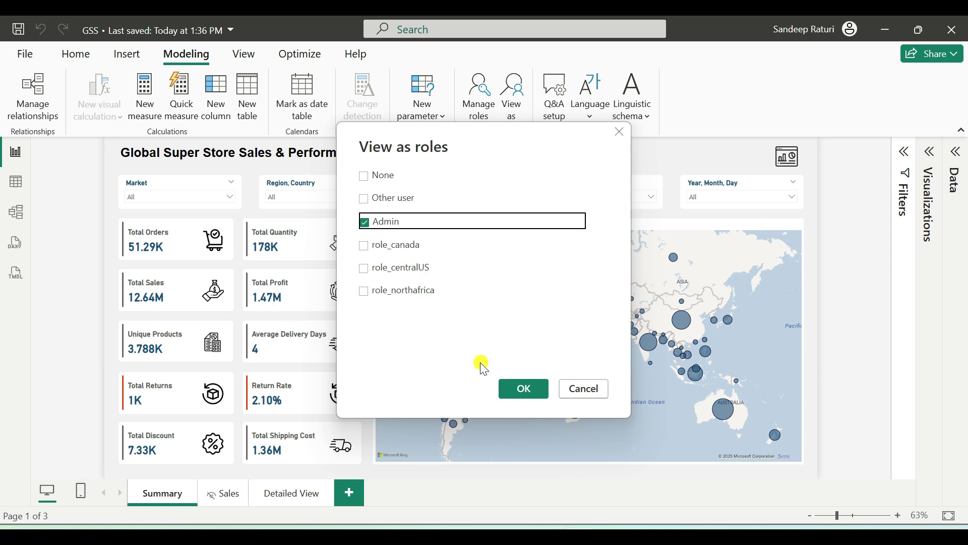
{"action": "left_click", "coordinate": [523, 390]}
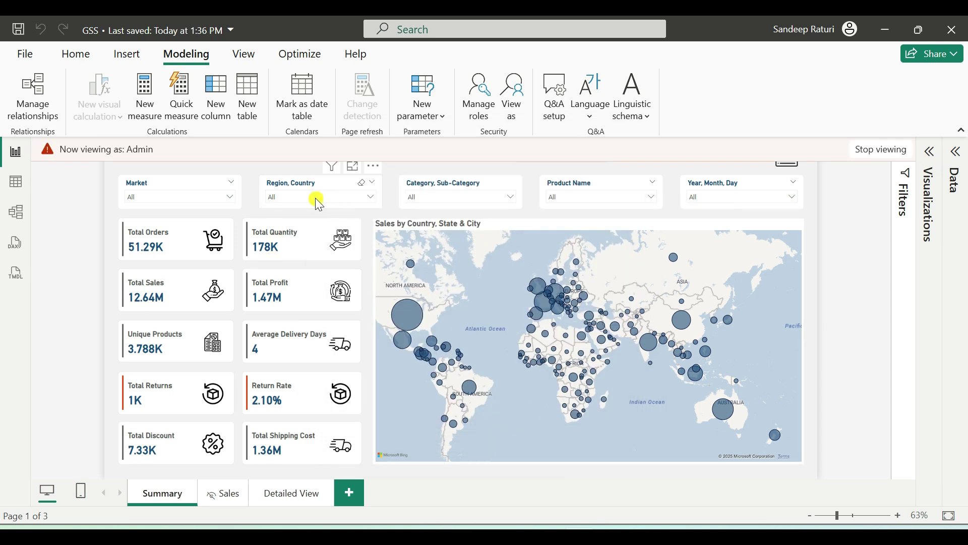
{"action": "left_click", "coordinate": [318, 201]}
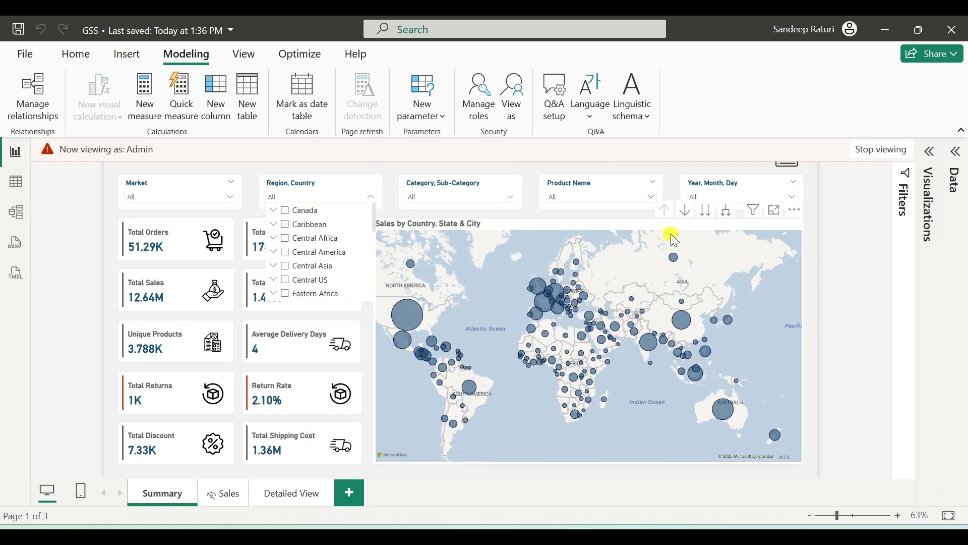
View the report as role_northafrica instead of Admin and check the regions offered in the Region, Country slicer
{"action": "left_click", "coordinate": [515, 93]}
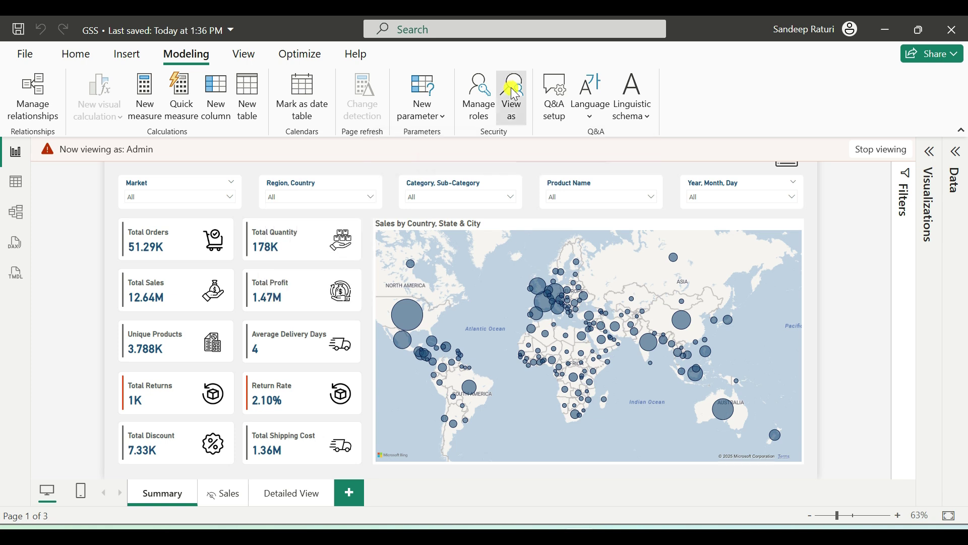
{"action": "left_click", "coordinate": [403, 222]}
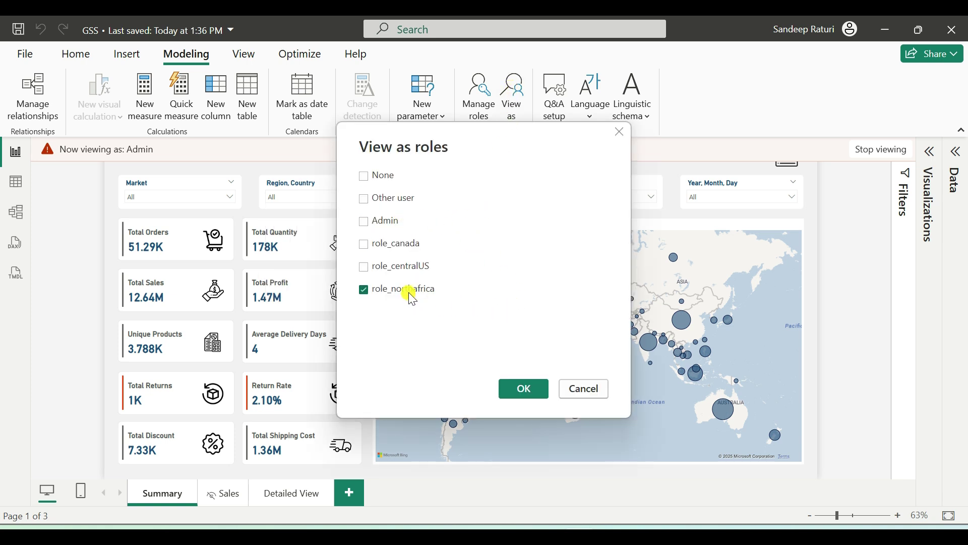
{"action": "left_click", "coordinate": [523, 393]}
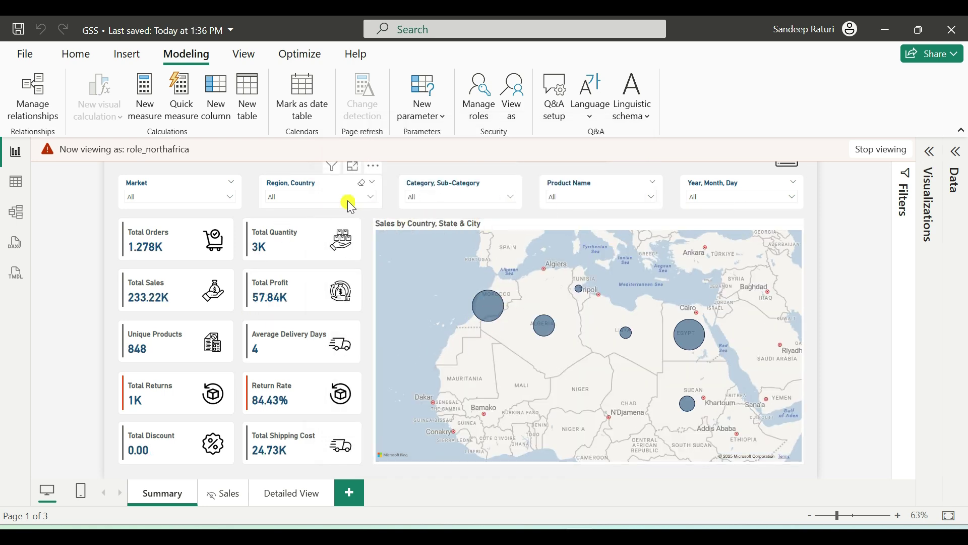
{"action": "left_click", "coordinate": [348, 201]}
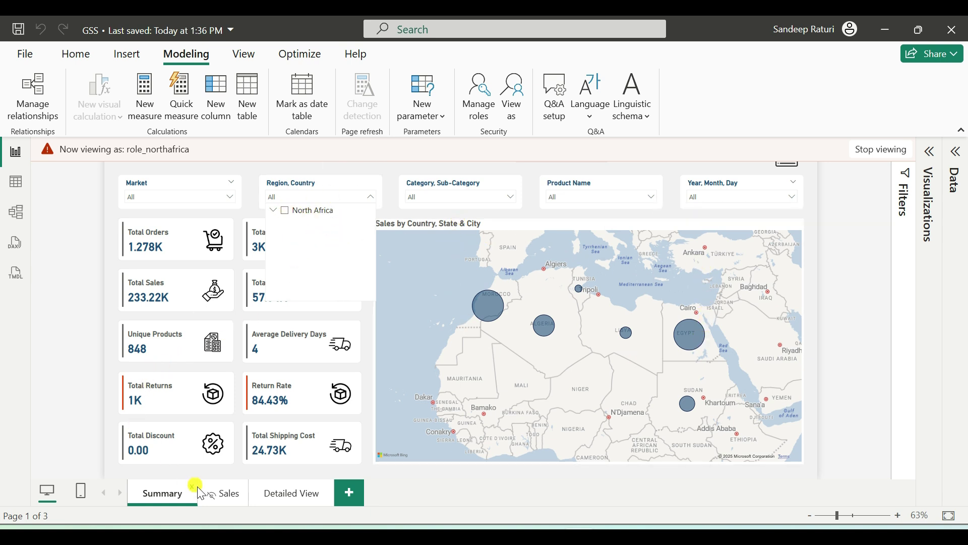
Examine the Detailed View table's rows under role_northafrica, then return to the Summary page and stop viewing as the role
{"action": "left_click", "coordinate": [285, 496]}
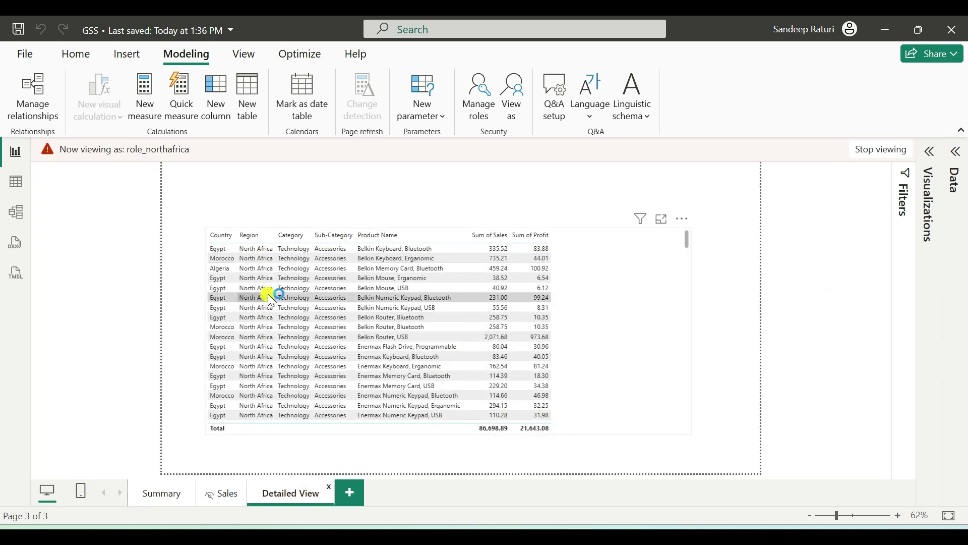
{"action": "scroll", "coordinate": [292, 319], "scroll_direction": "down", "scroll_amount": 15}
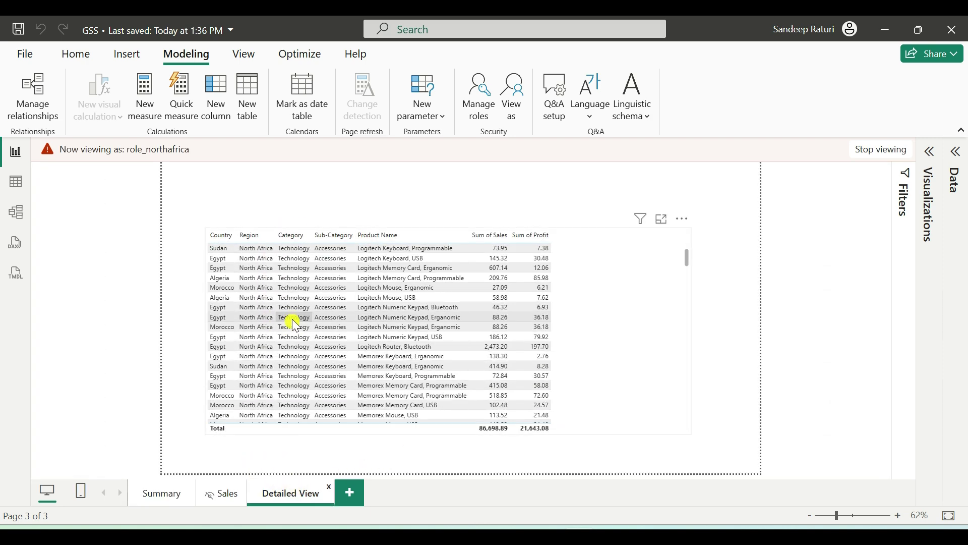
{"action": "scroll", "coordinate": [299, 347], "scroll_direction": "down", "scroll_amount": 15}
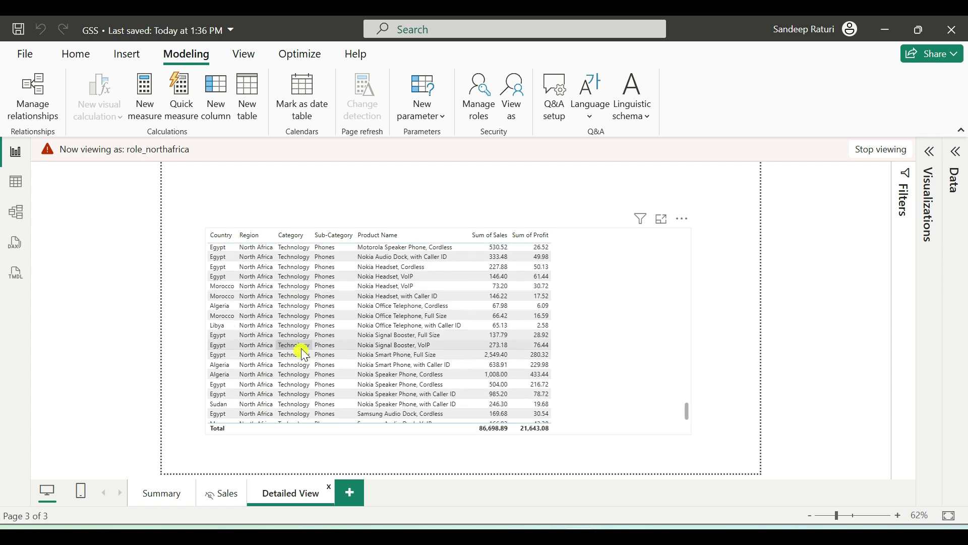
{"action": "left_click", "coordinate": [164, 495]}
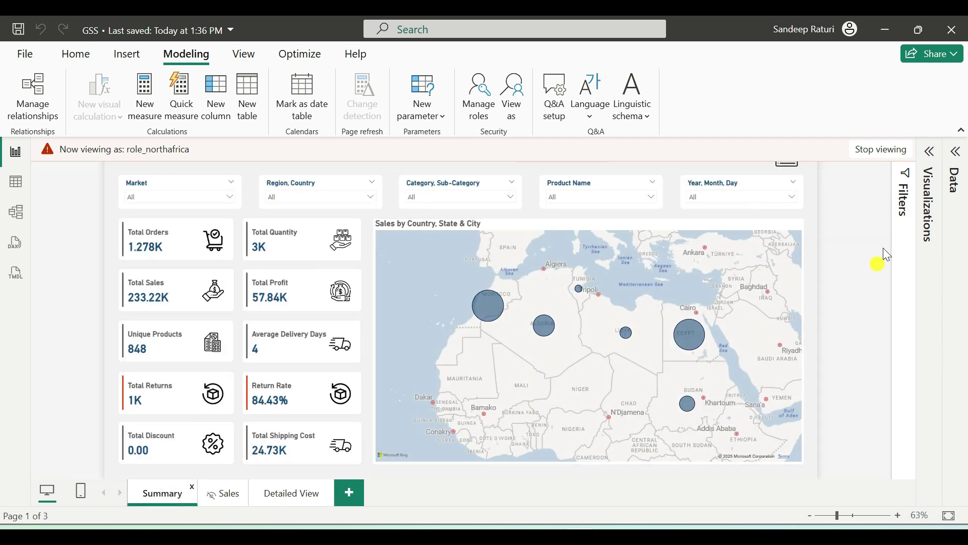
{"action": "left_click", "coordinate": [891, 150]}
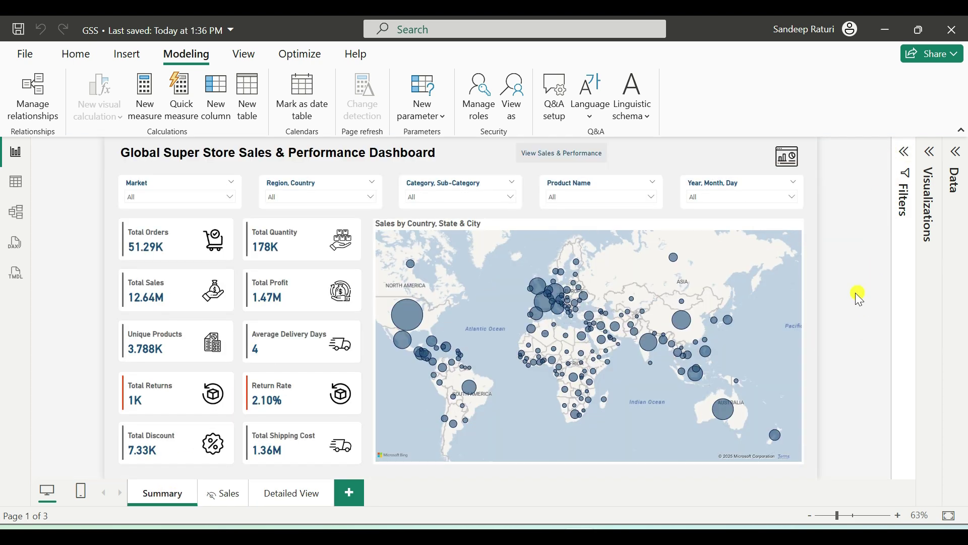
Save the report and publish it to the PBI Demo workspace, replacing the existing GSS semantic model
{"action": "left_click", "coordinate": [76, 54]}
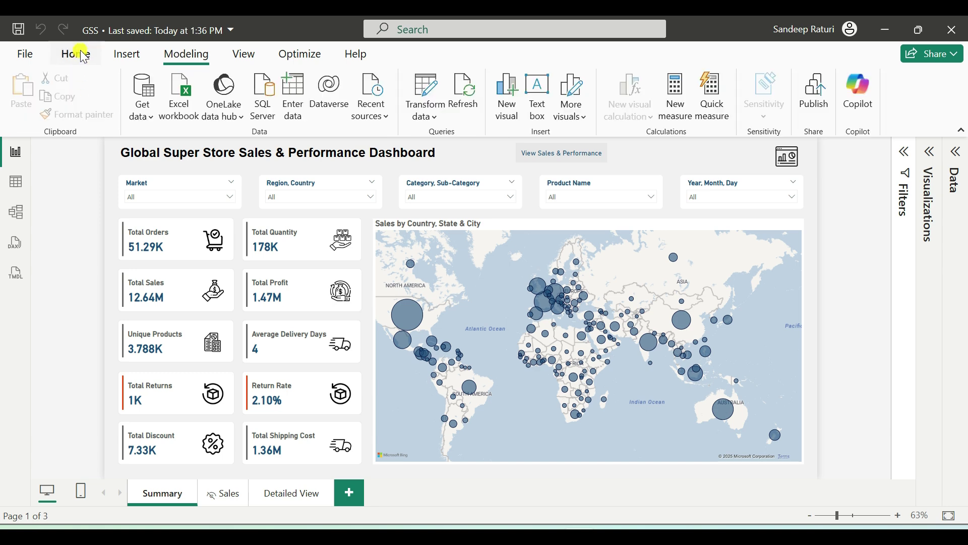
{"action": "left_click", "coordinate": [818, 92]}
{"action": "left_click", "coordinate": [540, 305]}
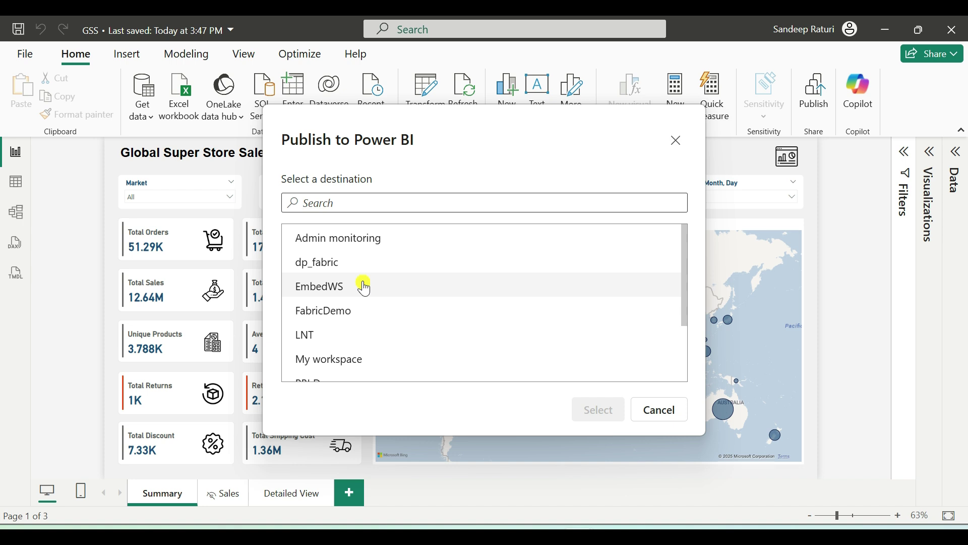
{"action": "scroll", "coordinate": [364, 288], "scroll_direction": "down", "scroll_amount": 2}
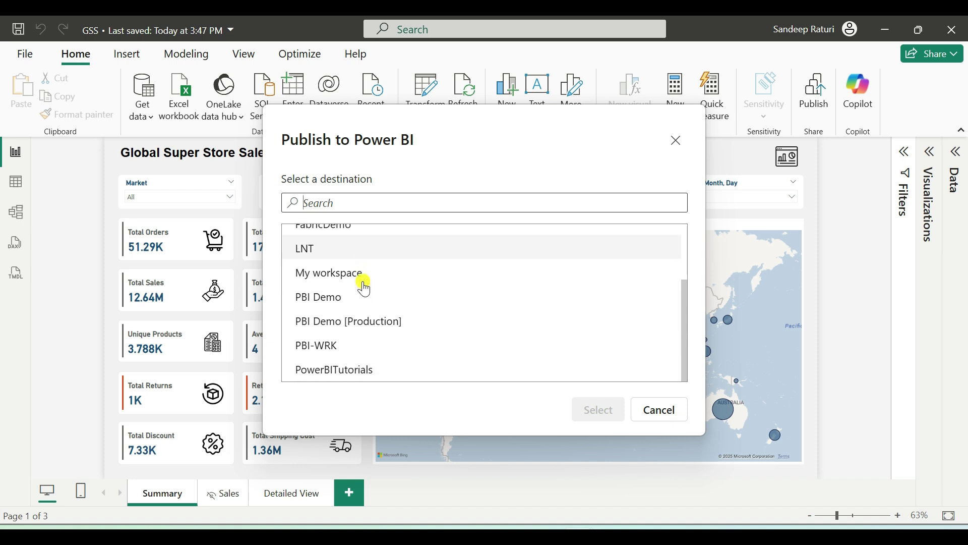
{"action": "left_click", "coordinate": [346, 303]}
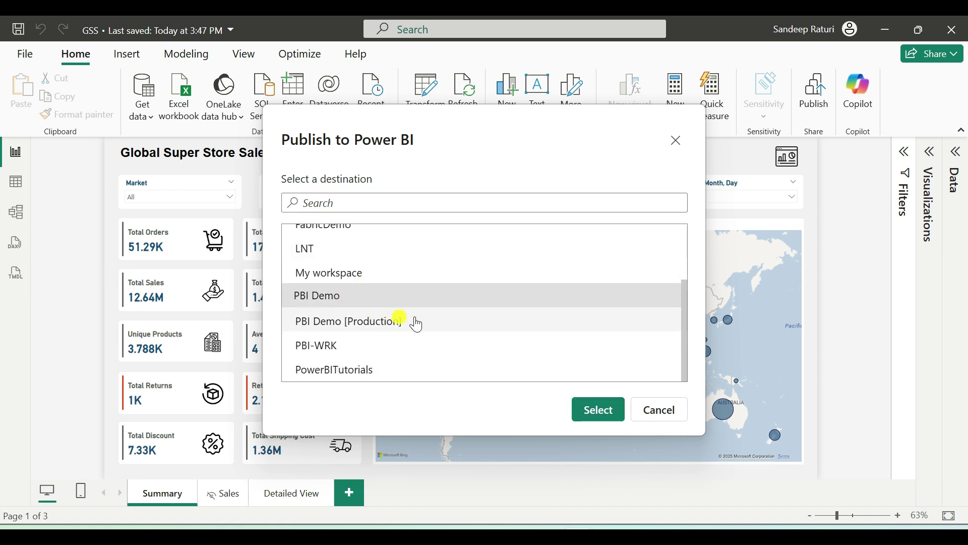
{"action": "left_click", "coordinate": [589, 409]}
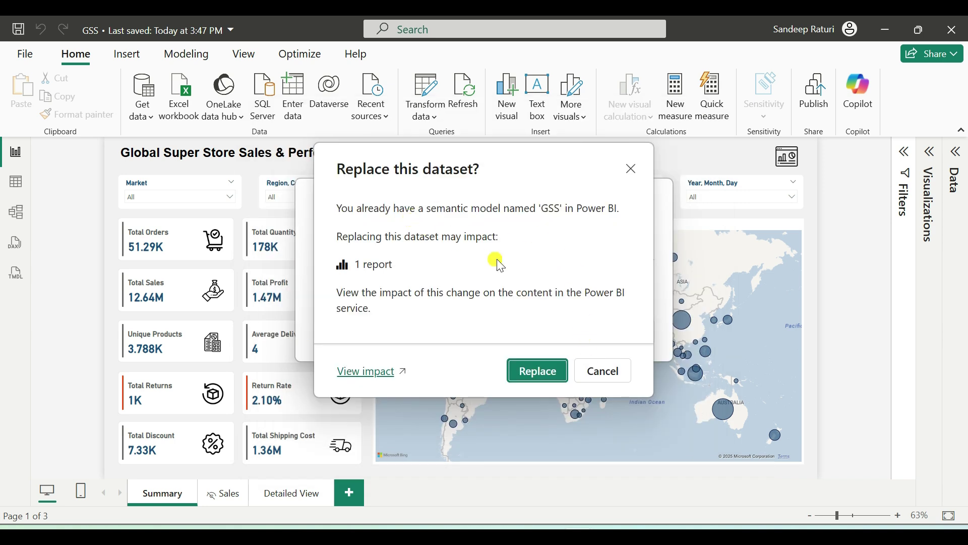
{"action": "left_click", "coordinate": [532, 373]}
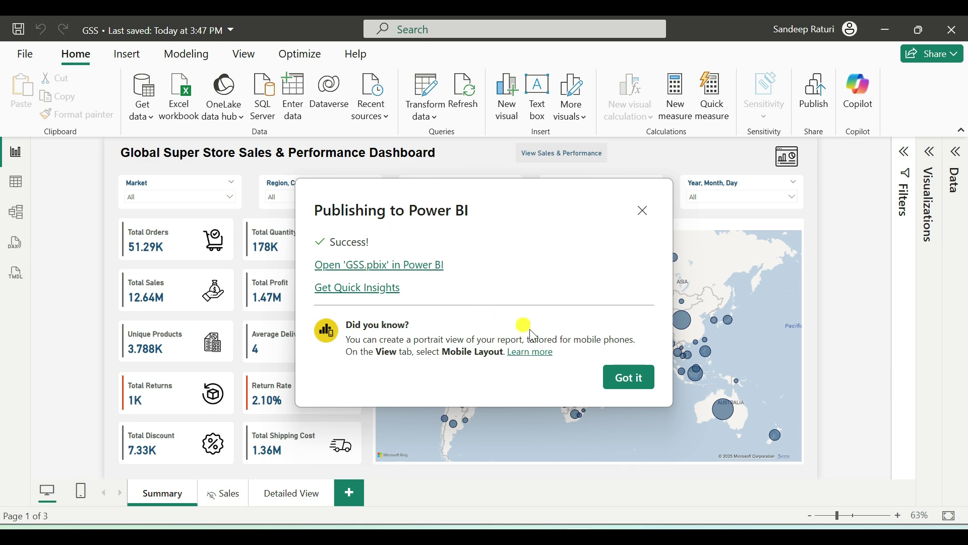
{"action": "left_click", "coordinate": [612, 378]}
Switch to the Power BI service in Chrome and open the PBI Demo workspace
{"action": "mouse_move", "coordinate": [389, 512]}
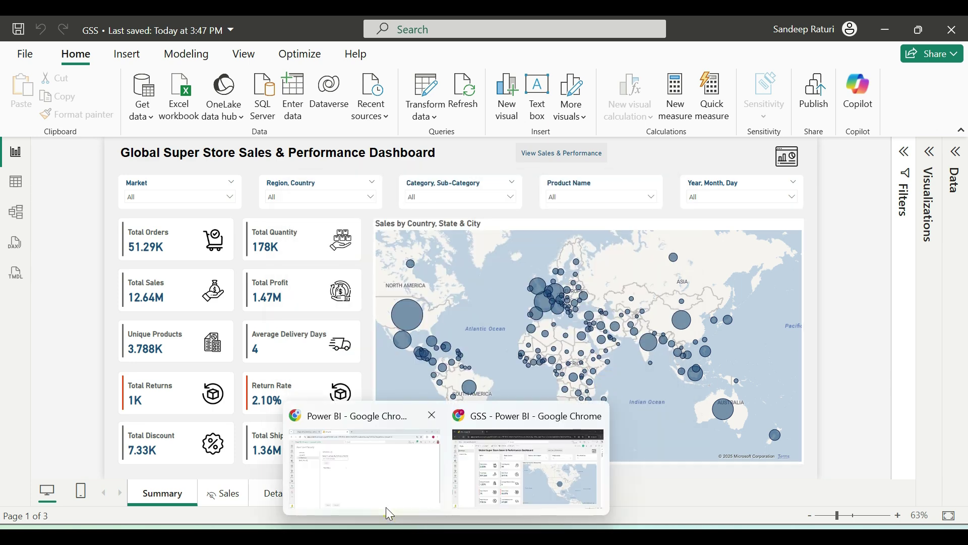
{"action": "left_click", "coordinate": [368, 475]}
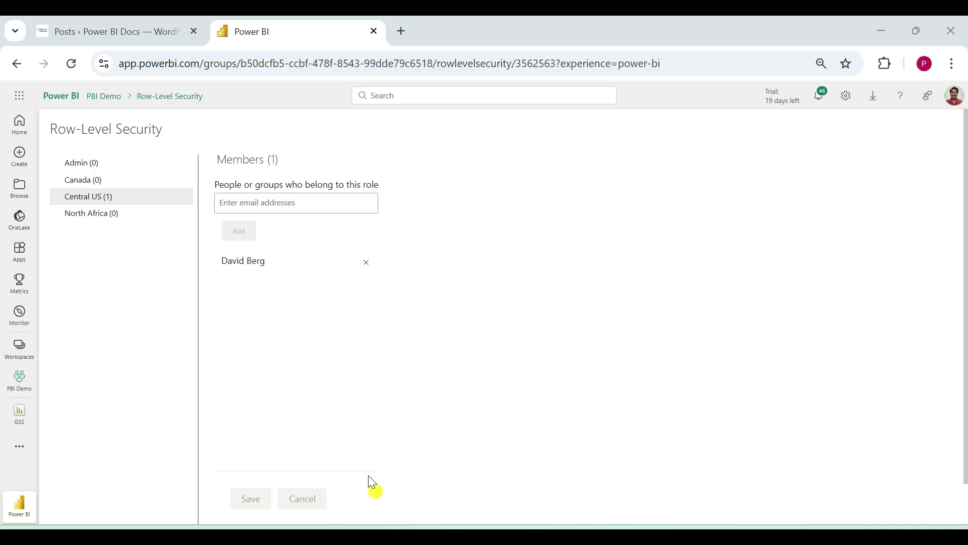
{"action": "left_click", "coordinate": [19, 379]}
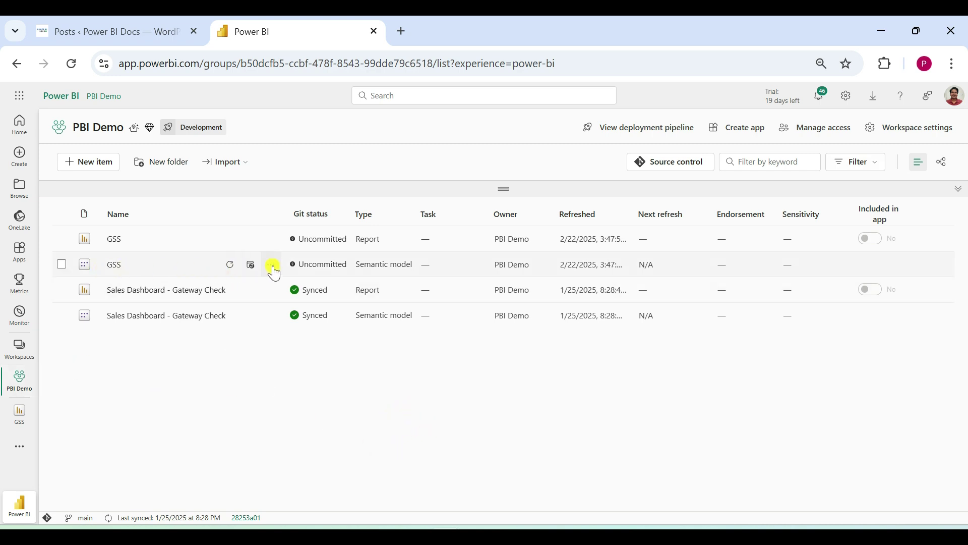
Open the GSS semantic model's row-level security settings, add the test user as a member of role_canada, and save
{"action": "left_click", "coordinate": [274, 267]}
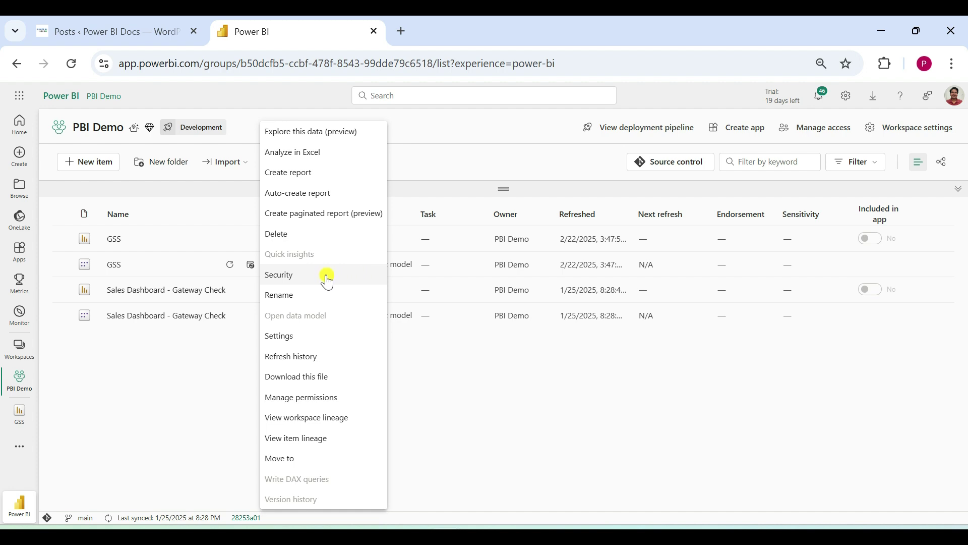
{"action": "left_click", "coordinate": [310, 280]}
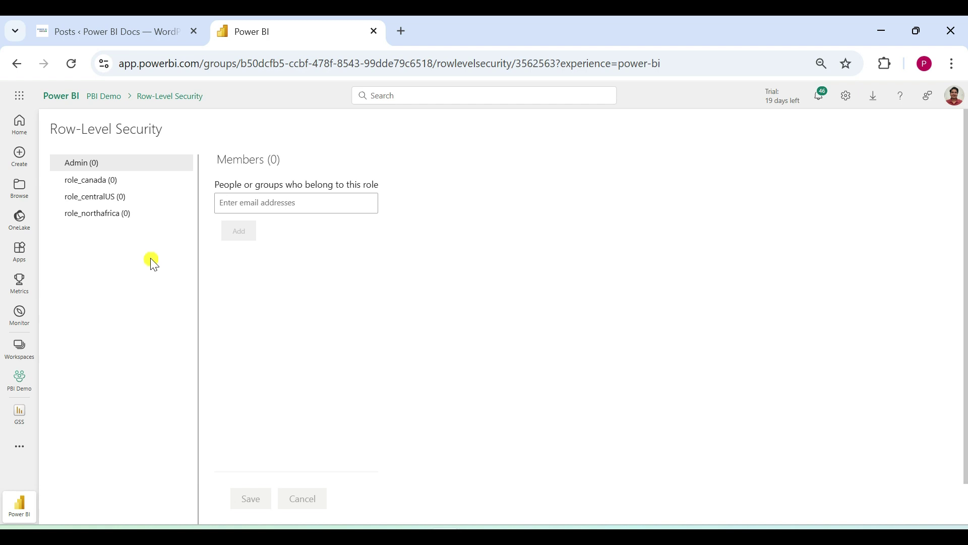
{"action": "left_click", "coordinate": [97, 183]}
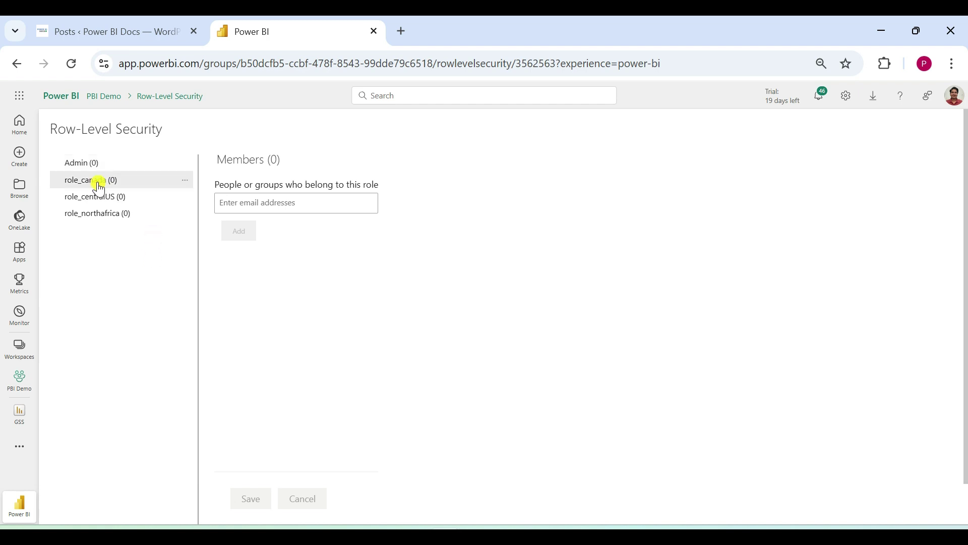
{"action": "left_click", "coordinate": [242, 204]}
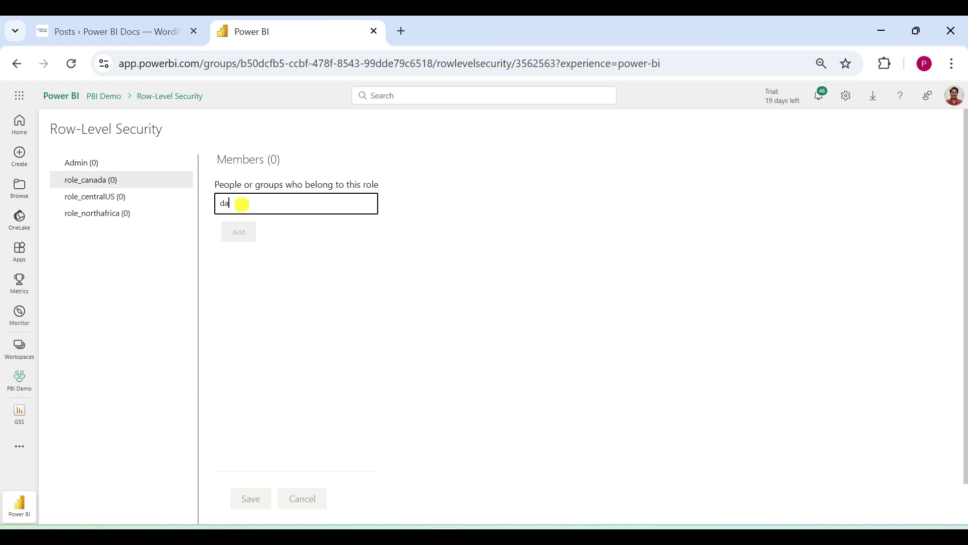
{"action": "type", "text": "davi"}
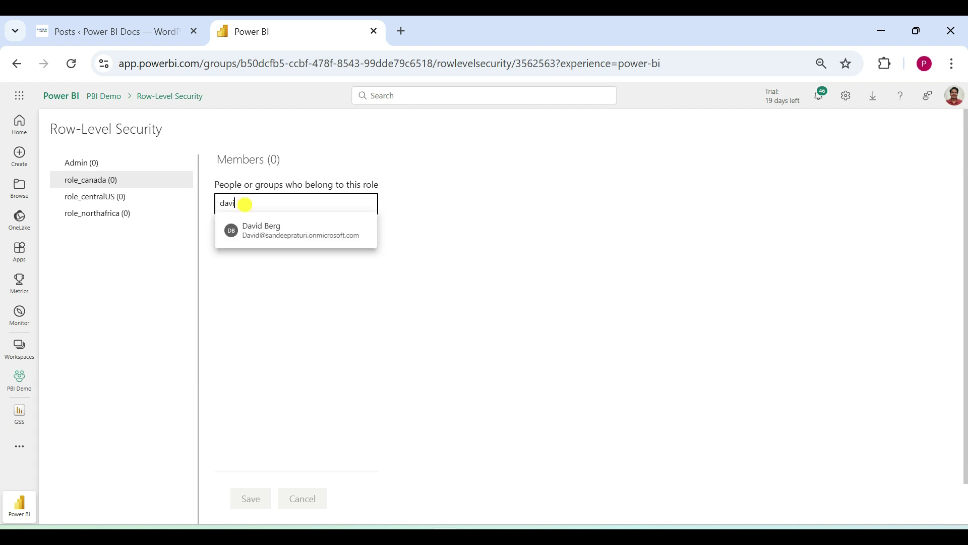
{"action": "left_click", "coordinate": [268, 232]}
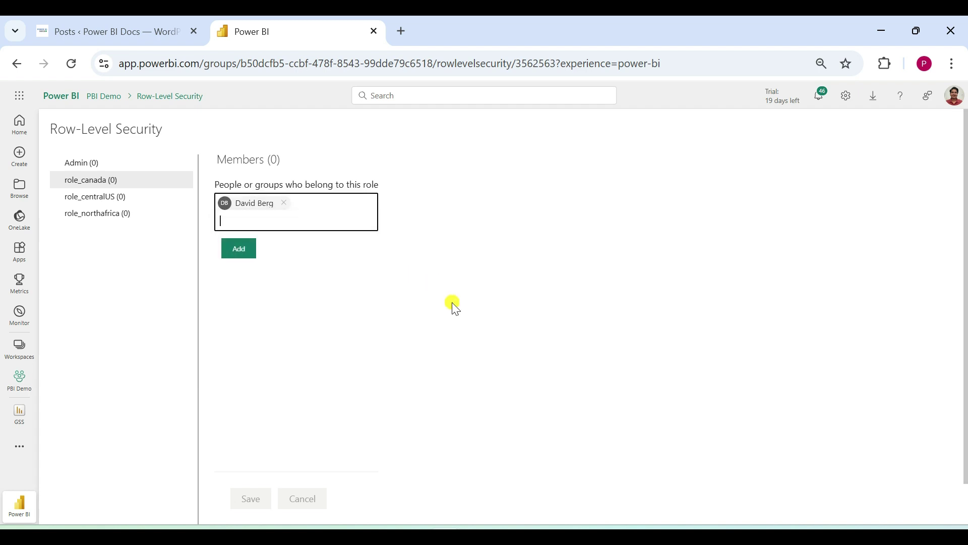
{"action": "left_click", "coordinate": [254, 258]}
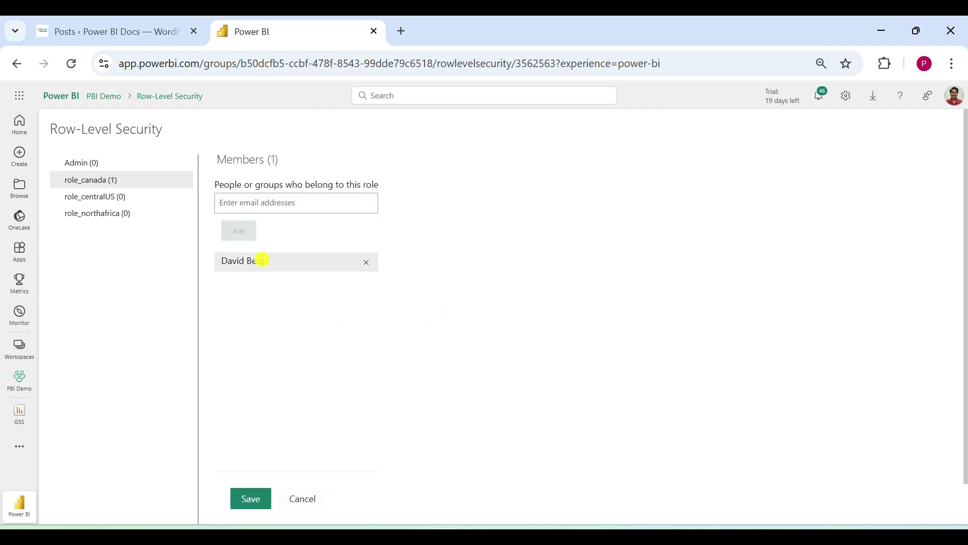
{"action": "left_click", "coordinate": [252, 501]}
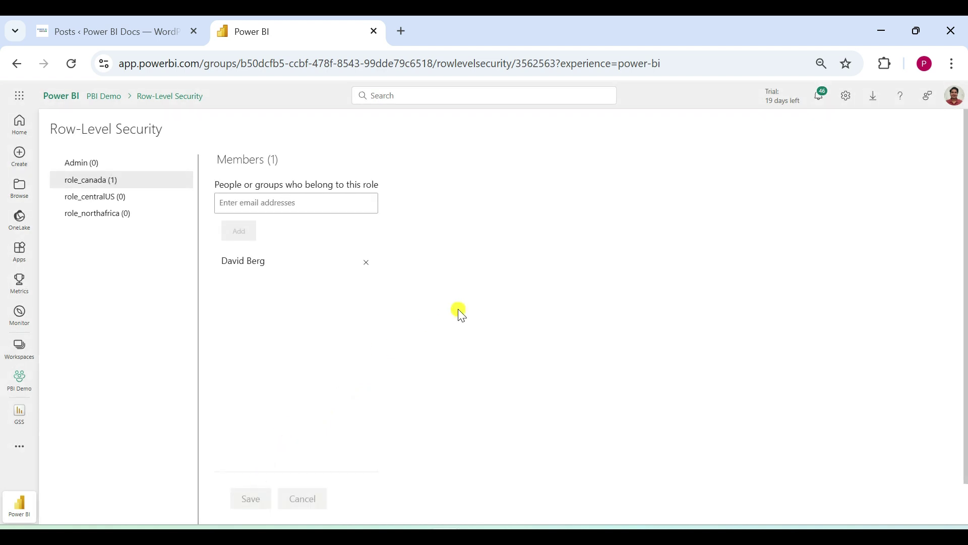
Switch to the test user's incognito window, reload the GSS report, and examine the Region, Country slicer and Detailed View rows
{"action": "mouse_move", "coordinate": [446, 537]}
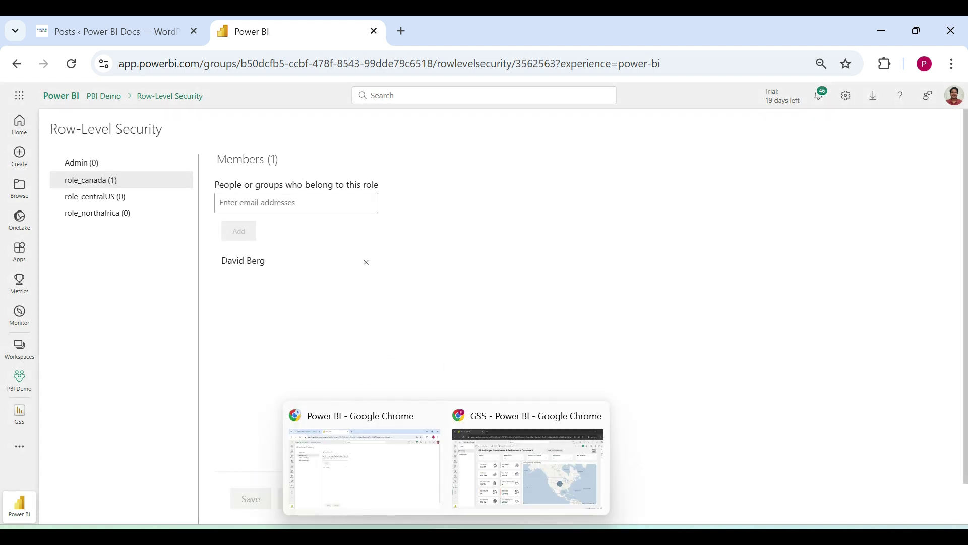
{"action": "left_click", "coordinate": [528, 489]}
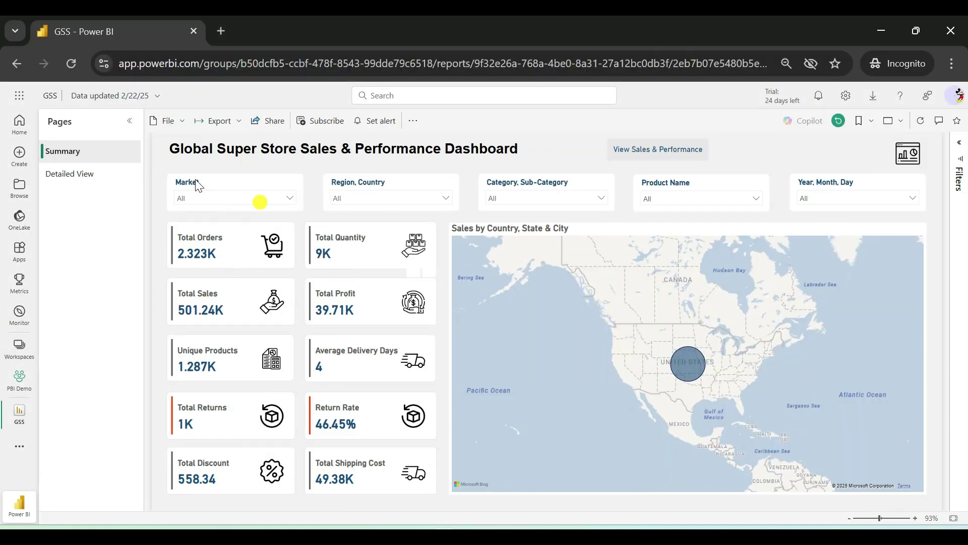
{"action": "left_click", "coordinate": [72, 63]}
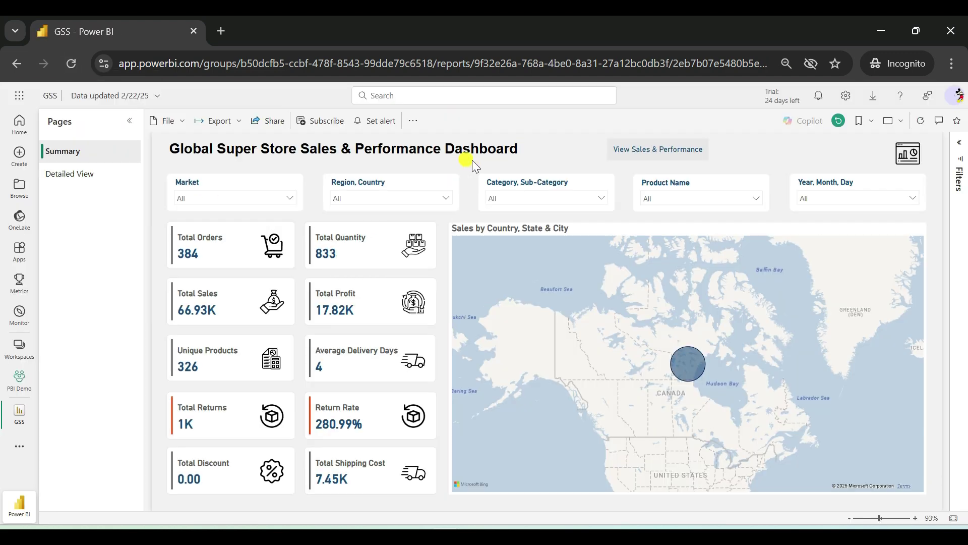
{"action": "left_click", "coordinate": [377, 197]}
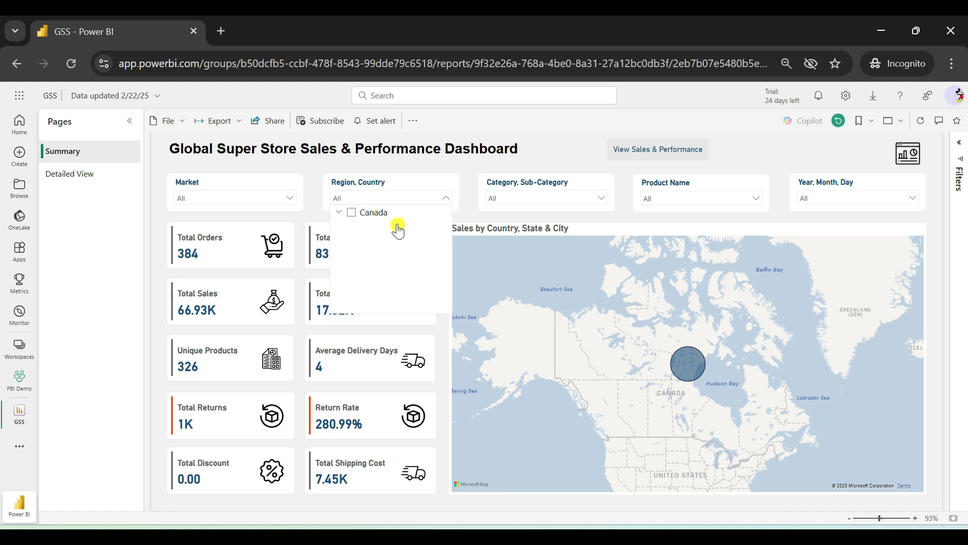
{"action": "left_click", "coordinate": [491, 155]}
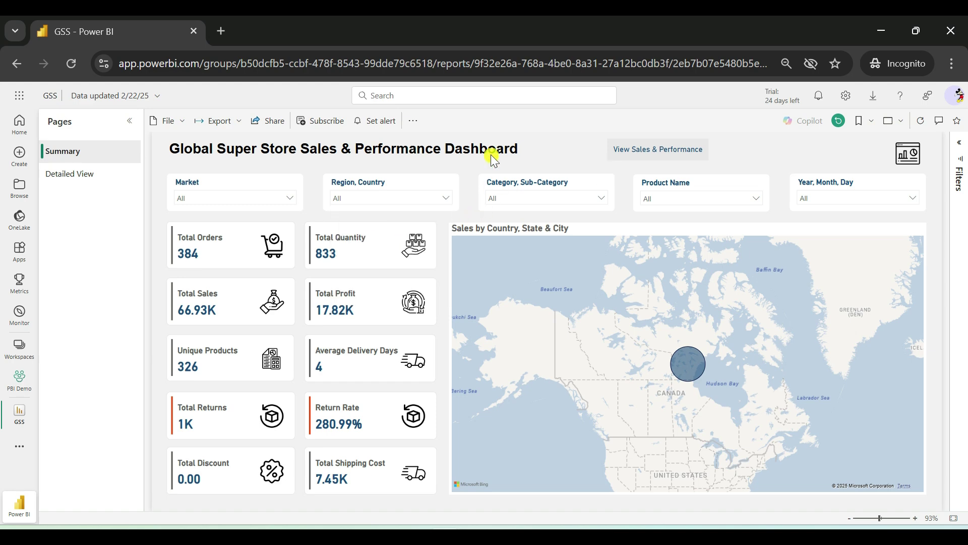
{"action": "left_click", "coordinate": [92, 179]}
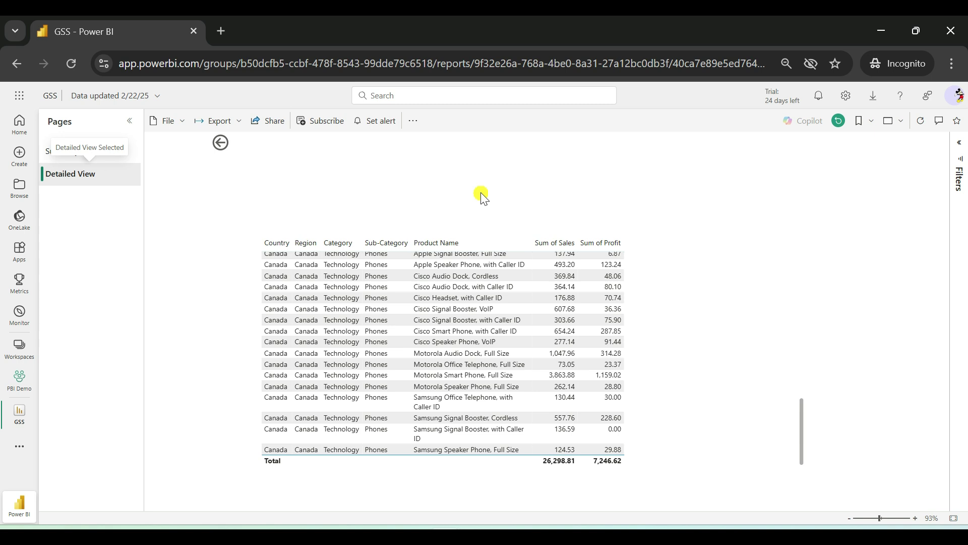
Return to the Row-Level Security page, remove the test user from role_canada, and save
{"action": "left_click", "coordinate": [353, 469]}
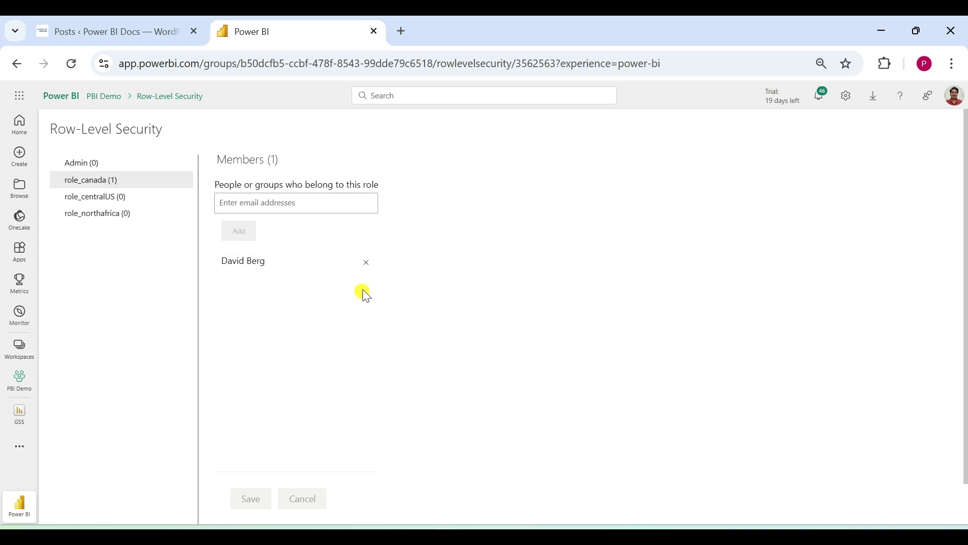
{"action": "left_click", "coordinate": [366, 263]}
{"action": "left_click", "coordinate": [251, 498]}
Add the test user as a member of the Admin role and save the membership
{"action": "left_click", "coordinate": [88, 166]}
{"action": "left_click", "coordinate": [239, 202]}
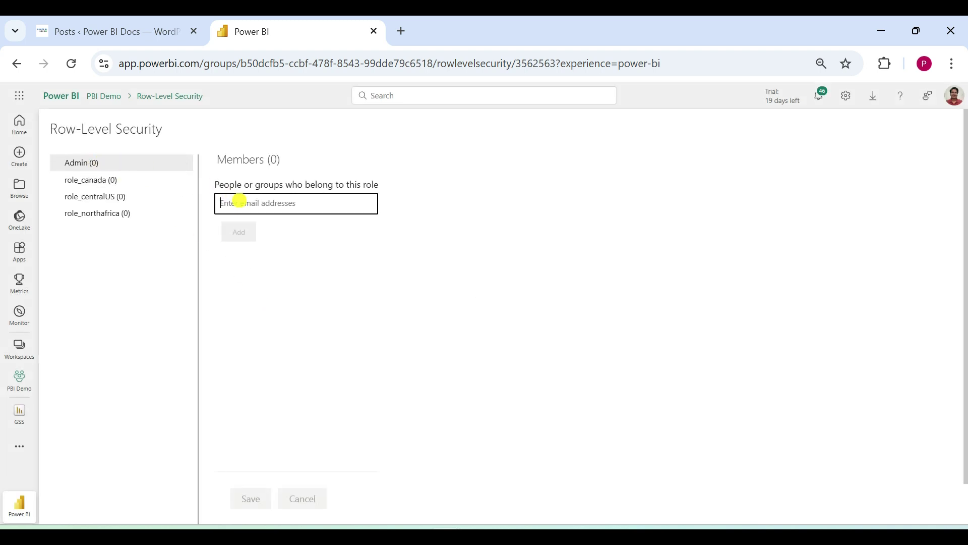
{"action": "type", "text": "davi"}
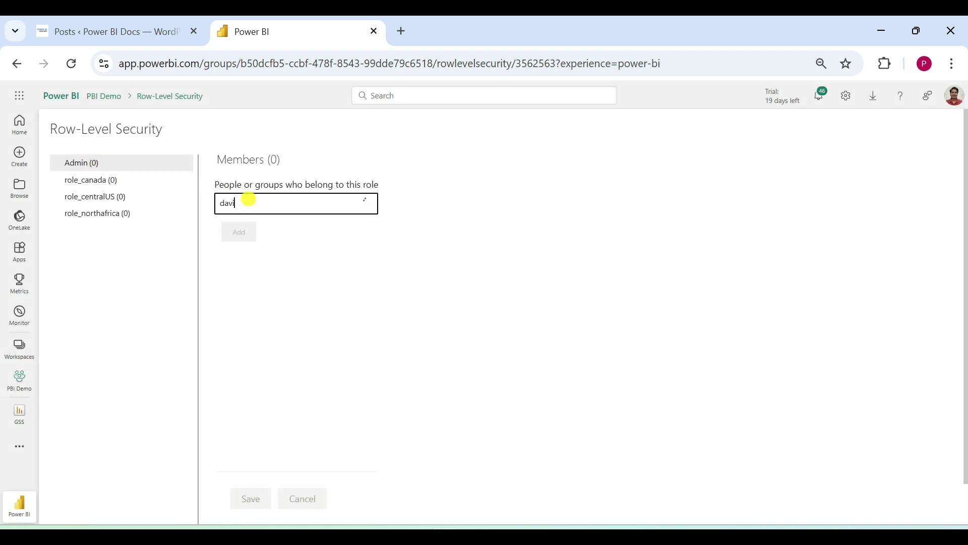
{"action": "left_click", "coordinate": [305, 233]}
{"action": "left_click", "coordinate": [304, 231]}
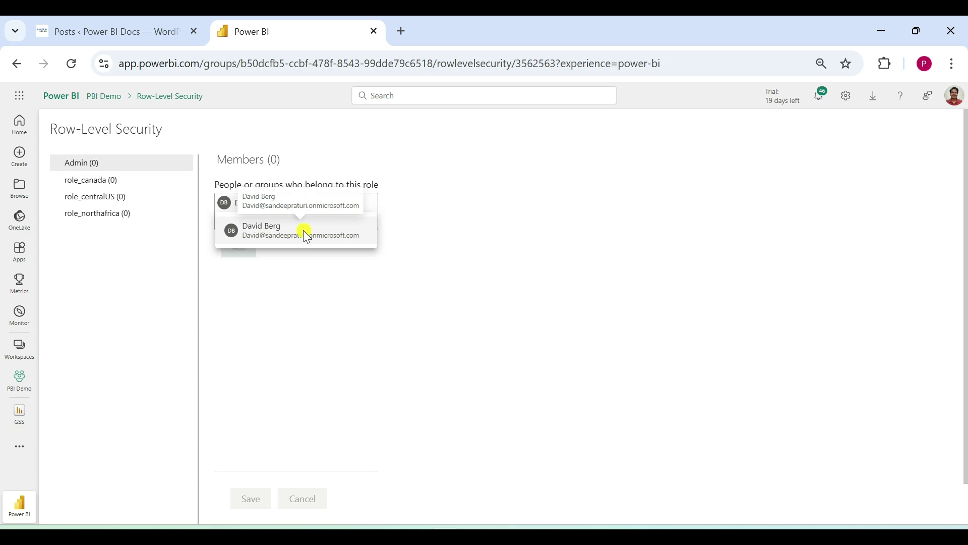
{"action": "left_click", "coordinate": [284, 203]}
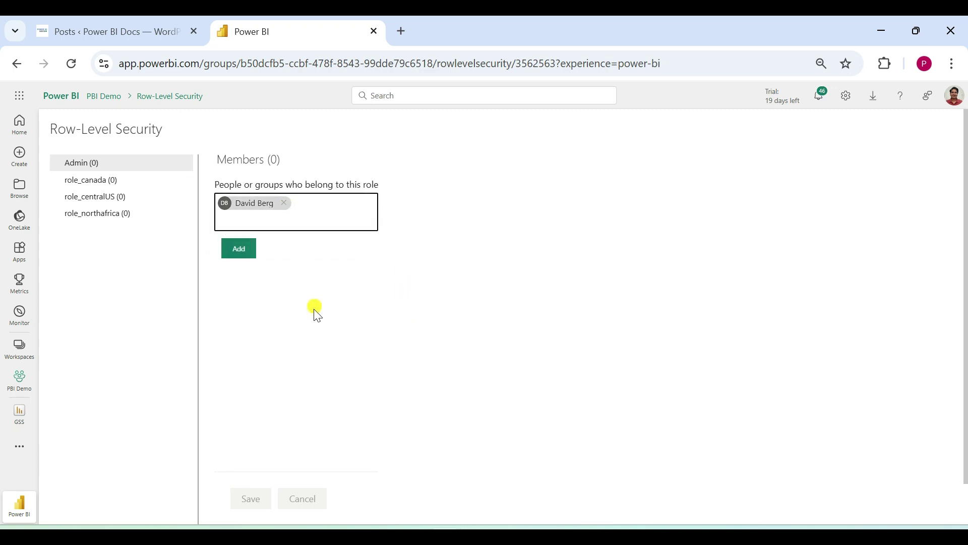
{"action": "left_click", "coordinate": [241, 254]}
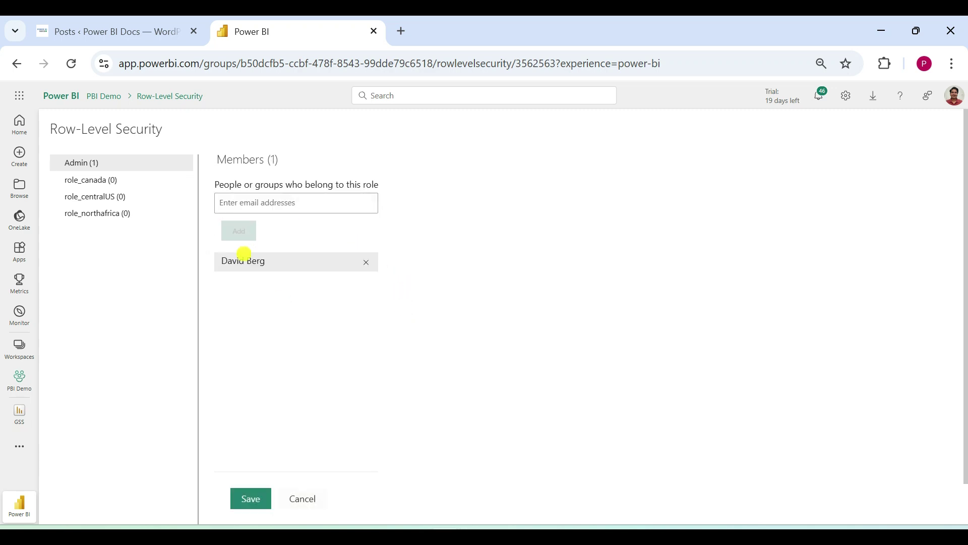
{"action": "left_click", "coordinate": [252, 499]}
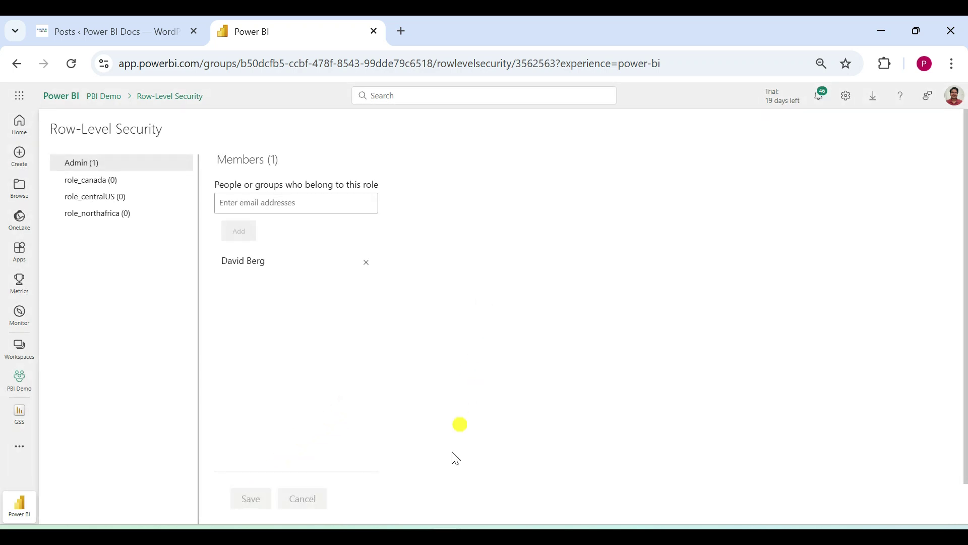
Reload the GSS report's Summary page in the incognito window and check which account is signed in
{"action": "left_click", "coordinate": [499, 506]}
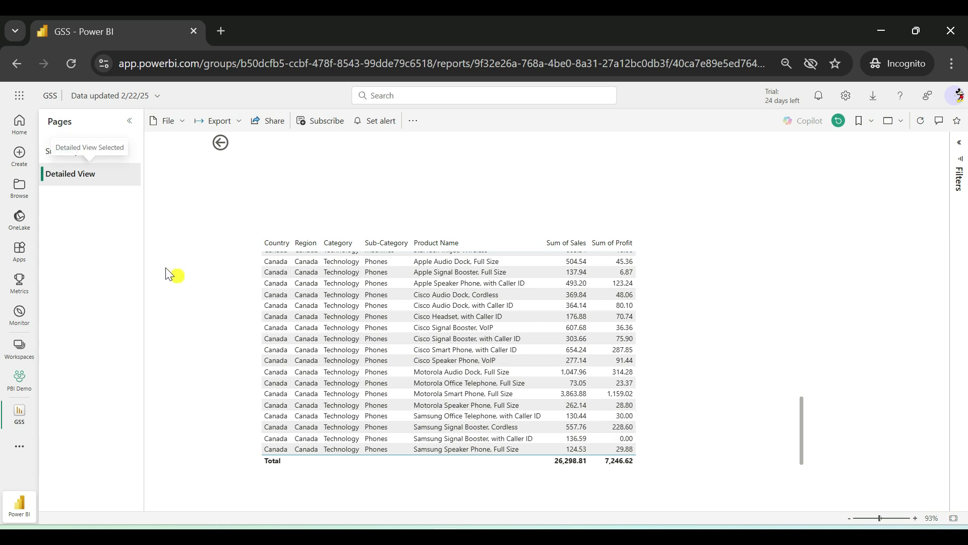
{"action": "left_click", "coordinate": [47, 151]}
{"action": "left_click", "coordinate": [70, 65]}
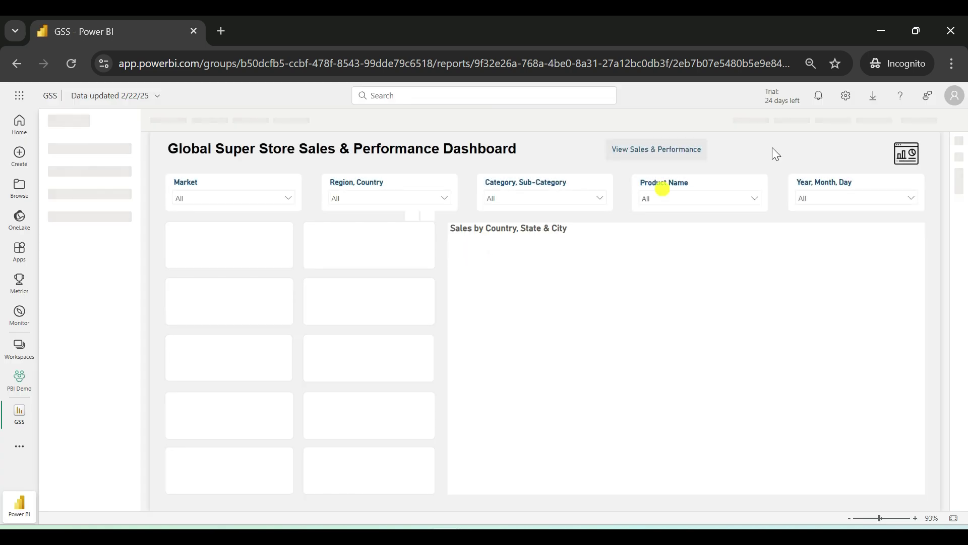
{"action": "left_click", "coordinate": [954, 95]}
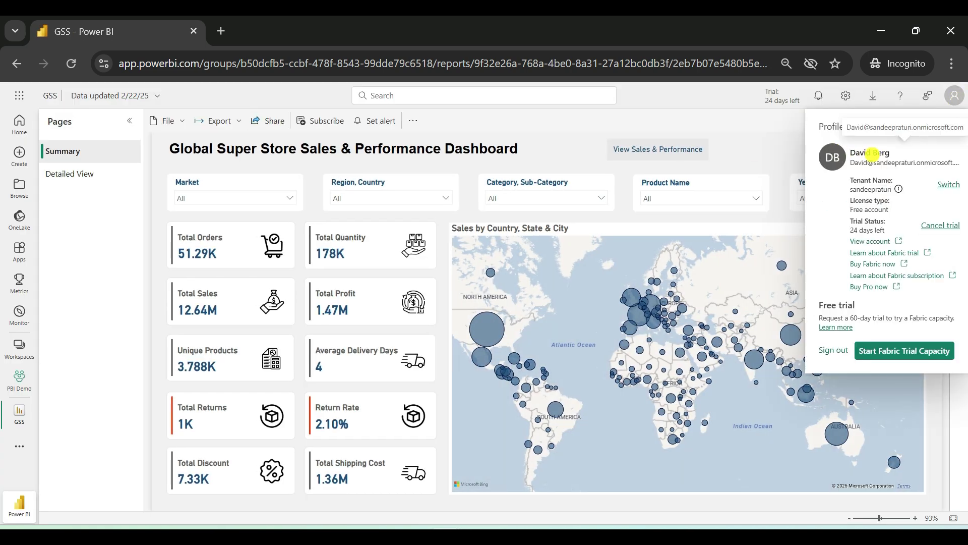
{"action": "left_click", "coordinate": [561, 131]}
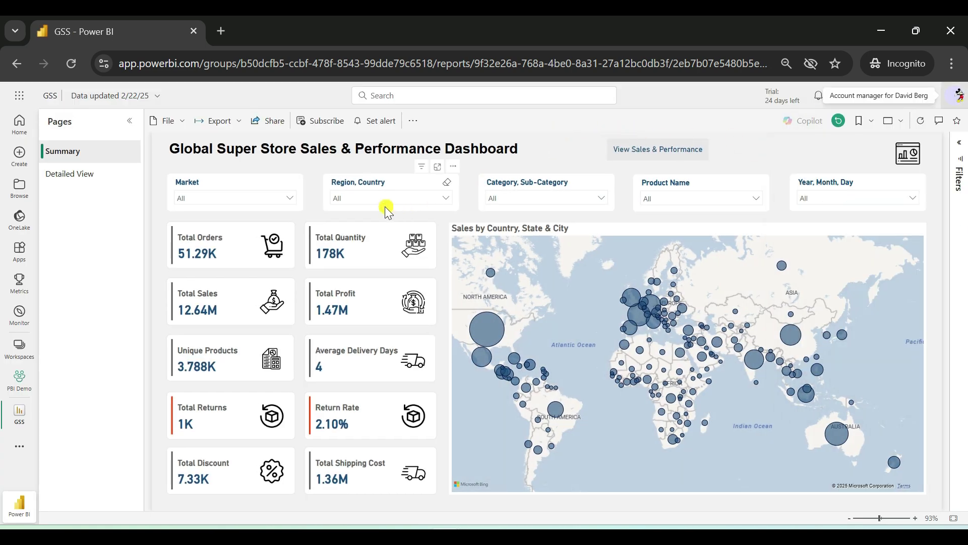
Examine the regions offered in the Region, Country slicer for the Admin role member
{"action": "left_click", "coordinate": [375, 202]}
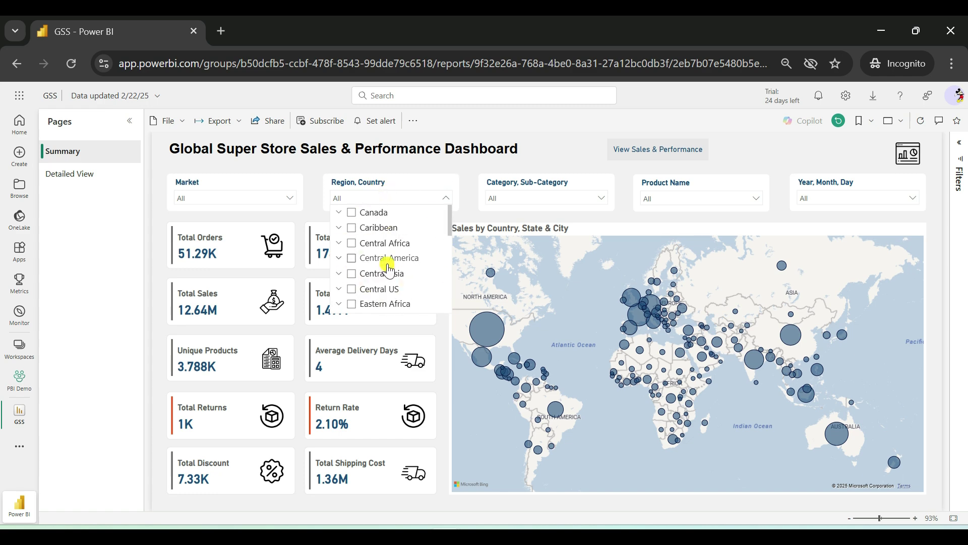
{"action": "scroll", "coordinate": [387, 273], "scroll_direction": "down", "scroll_amount": 5}
{"action": "scroll", "coordinate": [388, 271], "scroll_direction": "up", "scroll_amount": 5}
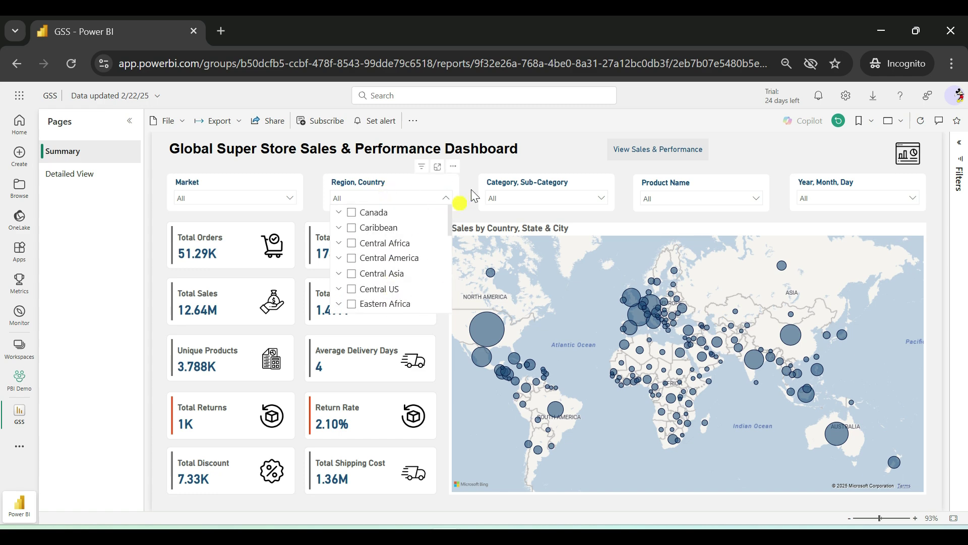
{"action": "left_click", "coordinate": [543, 158]}
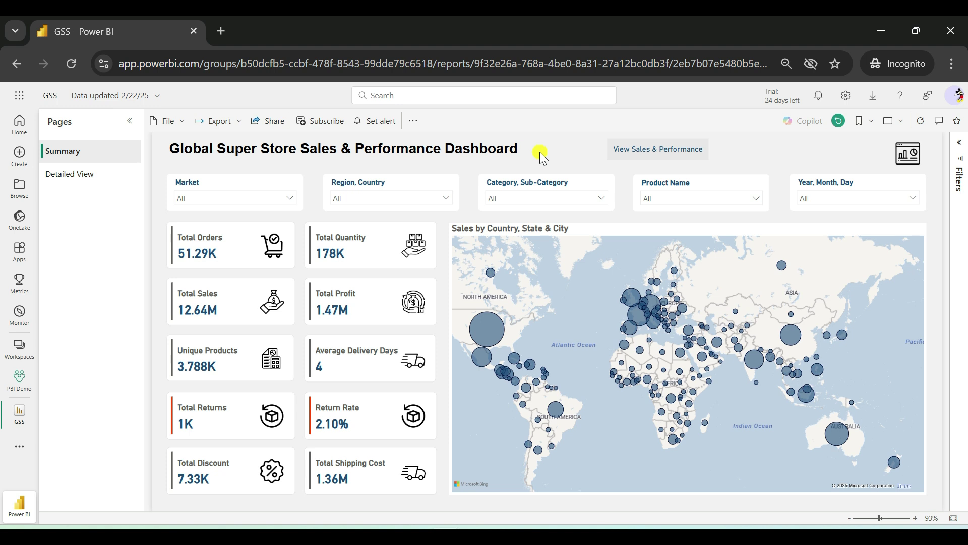
{"action": "mouse_move", "coordinate": [251, 229]}
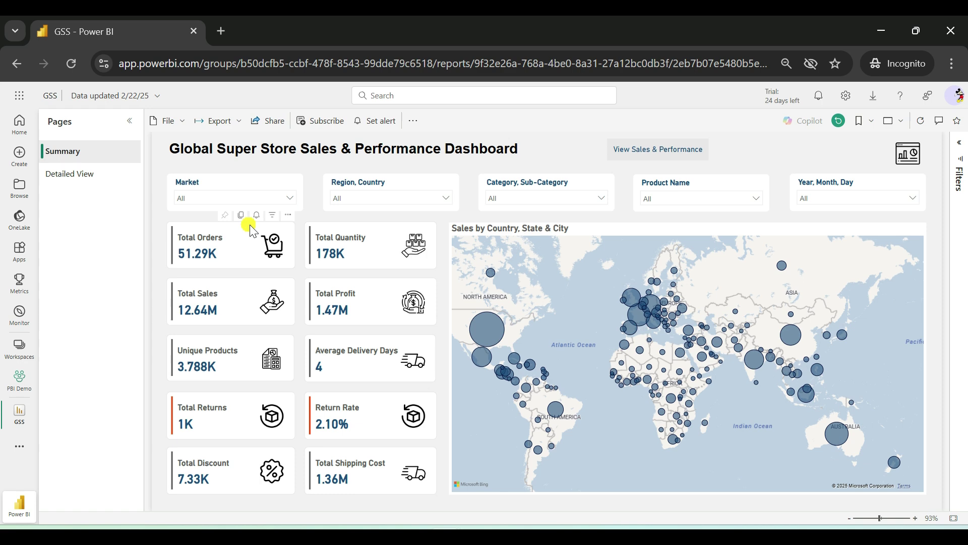
Return to the Row-Level Security page, remove the test user from the Admin role, and save
{"action": "left_click", "coordinate": [409, 491]}
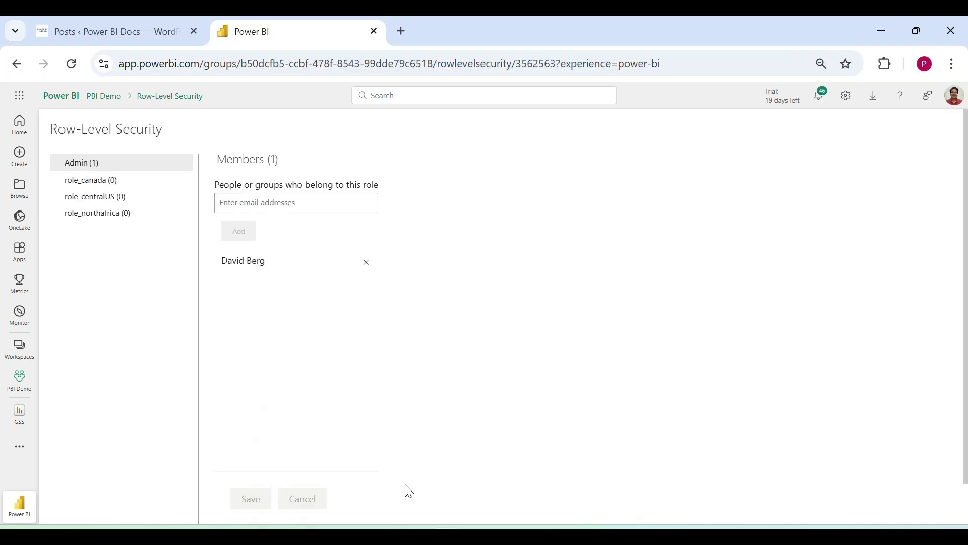
{"action": "left_click", "coordinate": [367, 265]}
{"action": "left_click", "coordinate": [250, 499]}
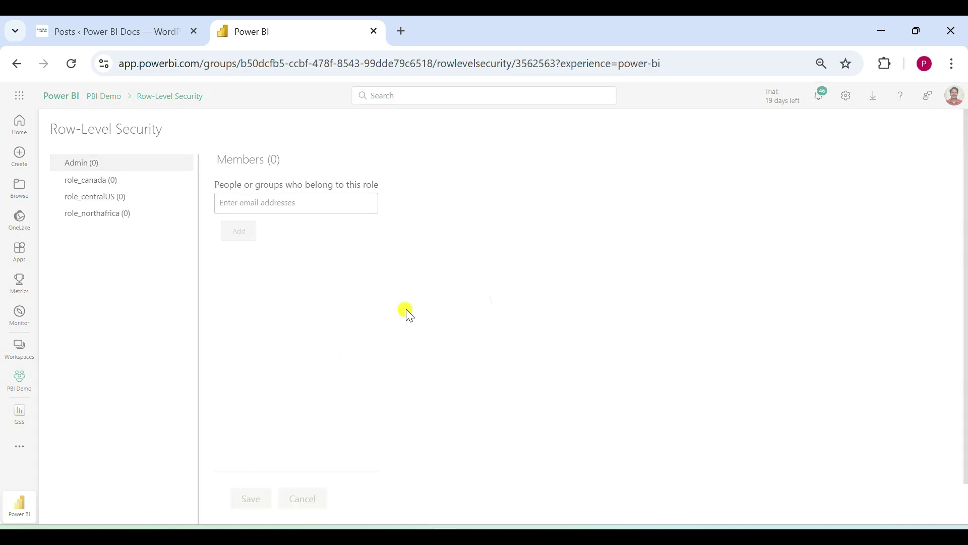
Reload the GSS report in the incognito window to check the test user's access without any role membership
{"action": "mouse_move", "coordinate": [467, 524]}
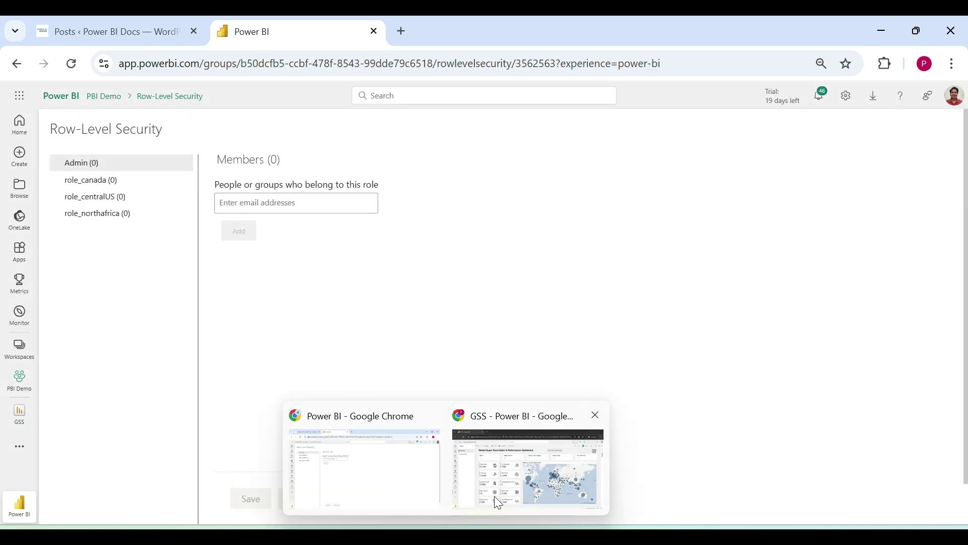
{"action": "left_click", "coordinate": [499, 503]}
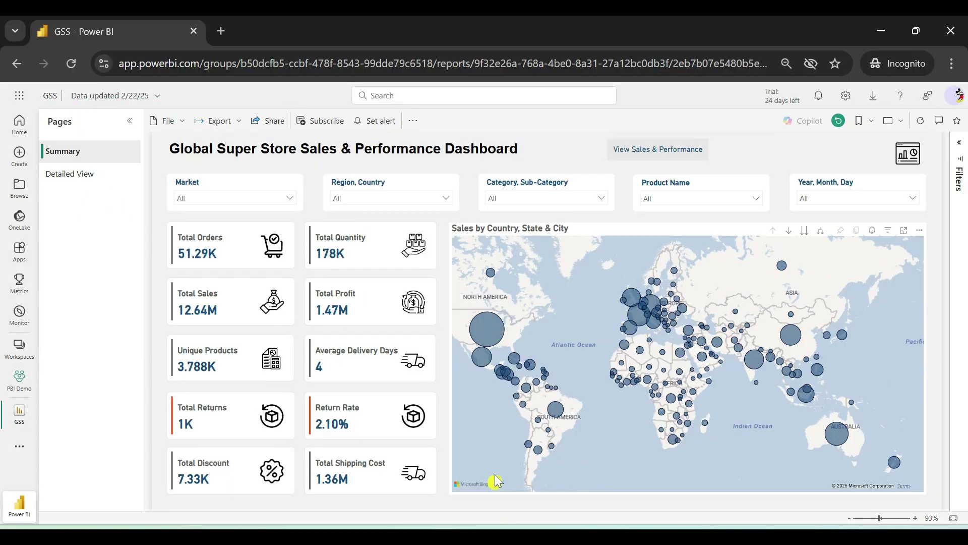
{"action": "left_click", "coordinate": [76, 70]}
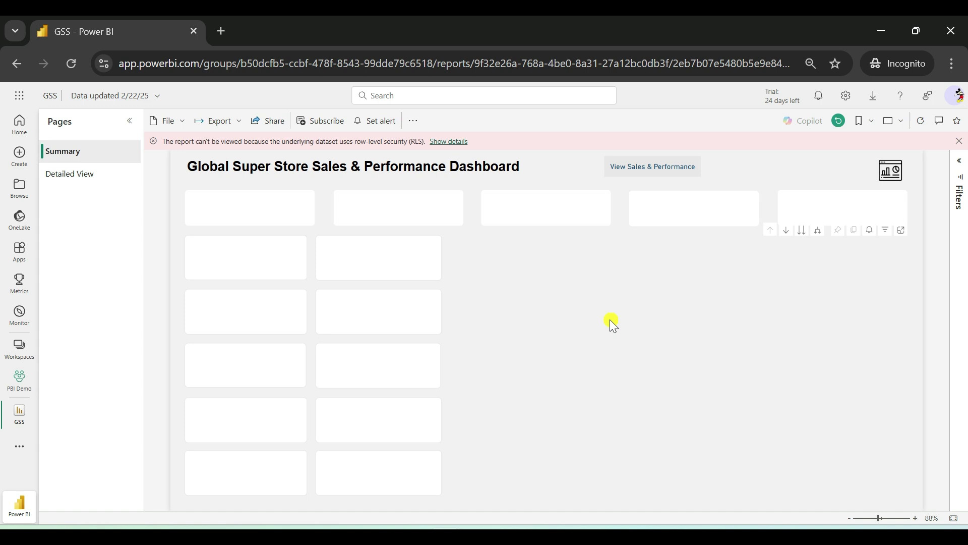
Open the PBI Demo workspace in the incognito window to view the content available to the test user
{"action": "left_click", "coordinate": [20, 348]}
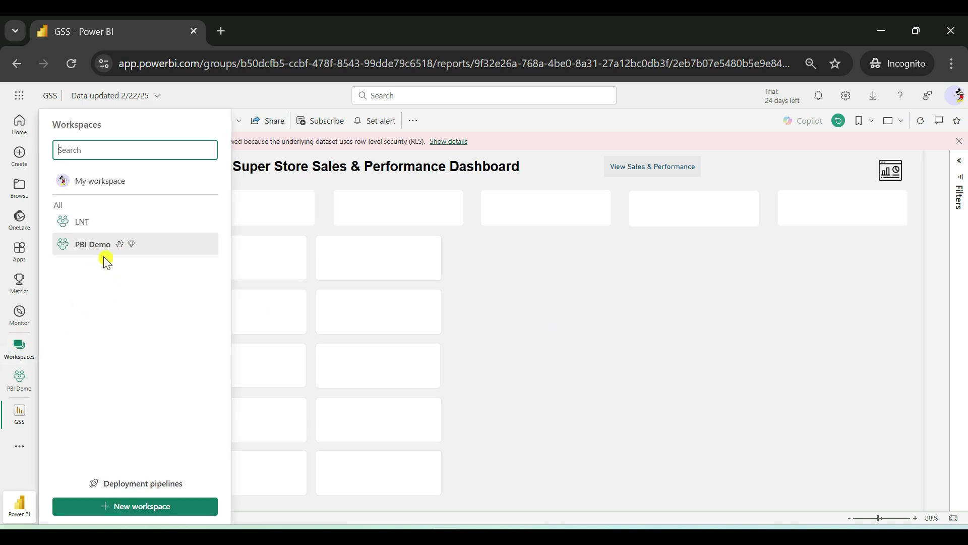
{"action": "left_click", "coordinate": [90, 252]}
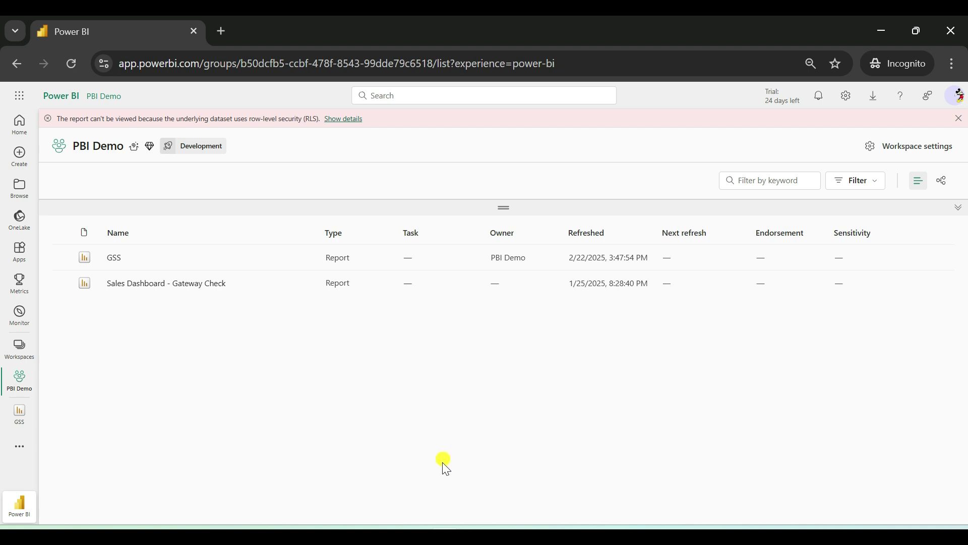
Switch to the administrator's browser window and open the PBI Demo workspace access settings to check each member's workspace role
{"action": "left_click", "coordinate": [373, 479]}
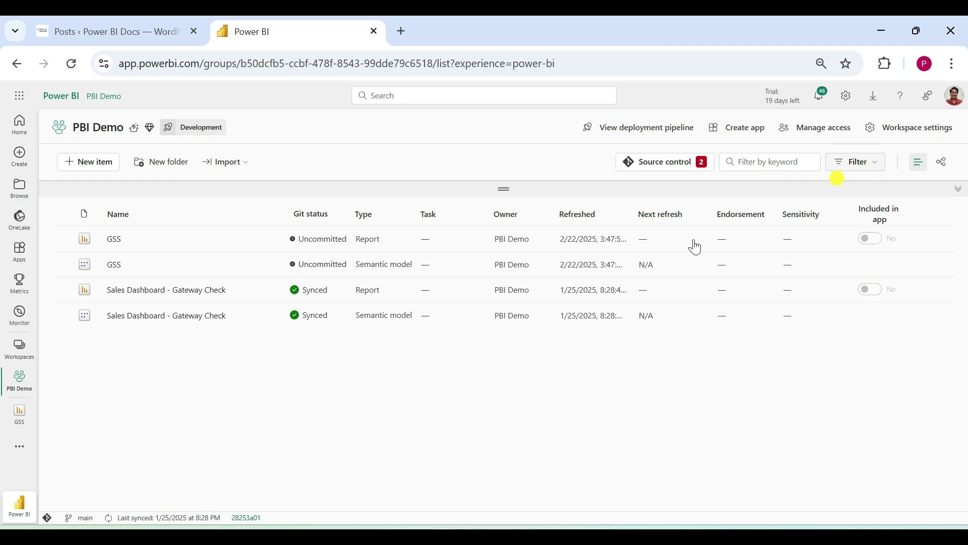
{"action": "left_click", "coordinate": [20, 348]}
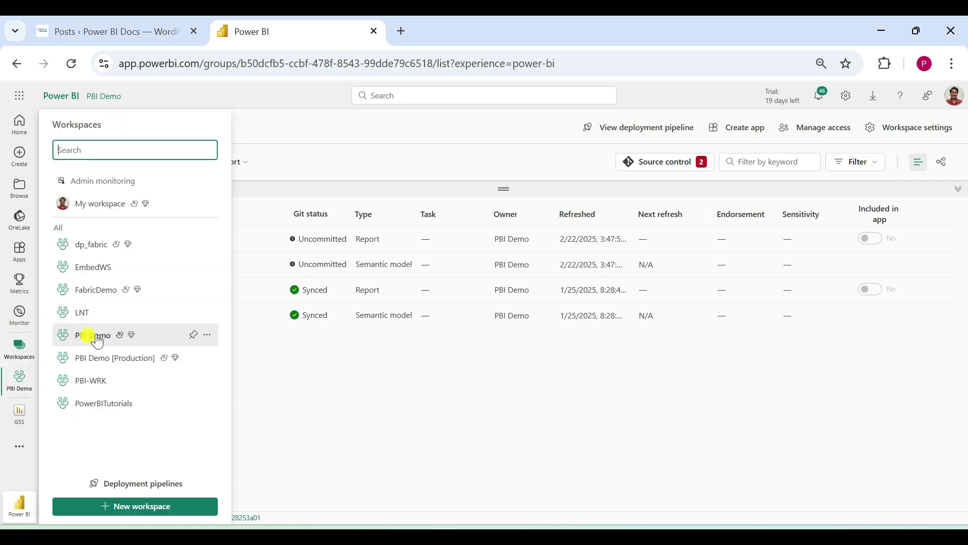
{"action": "left_click", "coordinate": [208, 336]}
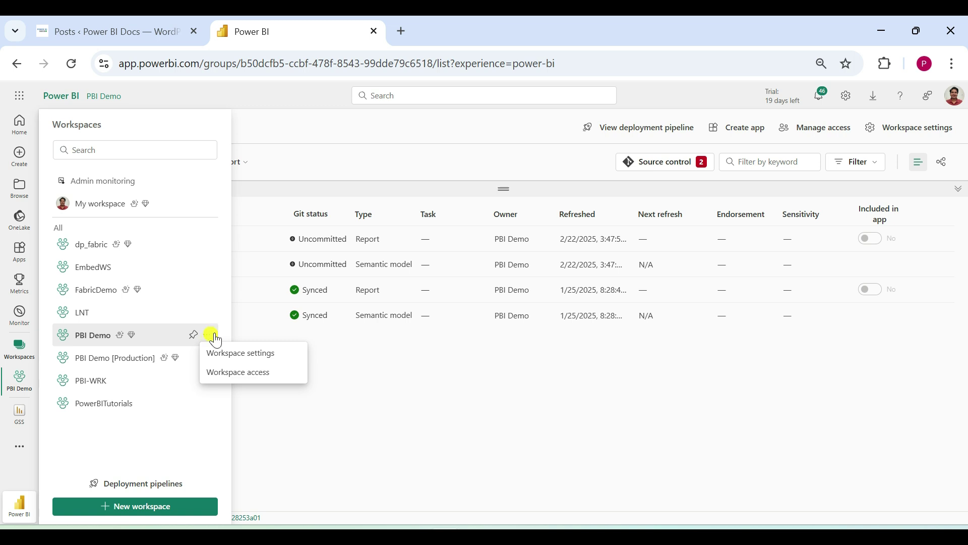
{"action": "left_click", "coordinate": [230, 374]}
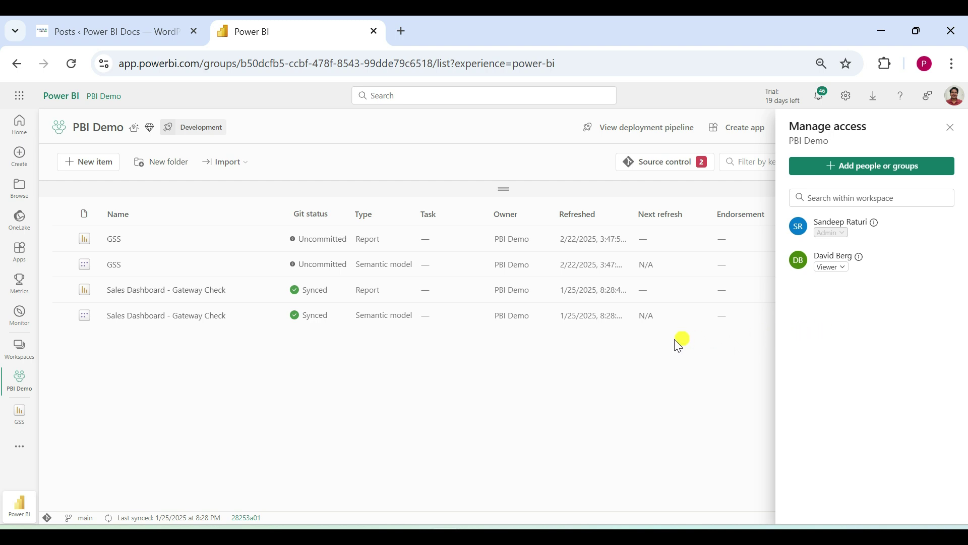
Return to the incognito window and open the GSS report from the PBI Demo workspace as the test user
{"action": "mouse_move", "coordinate": [463, 517]}
{"action": "left_click", "coordinate": [486, 443]}
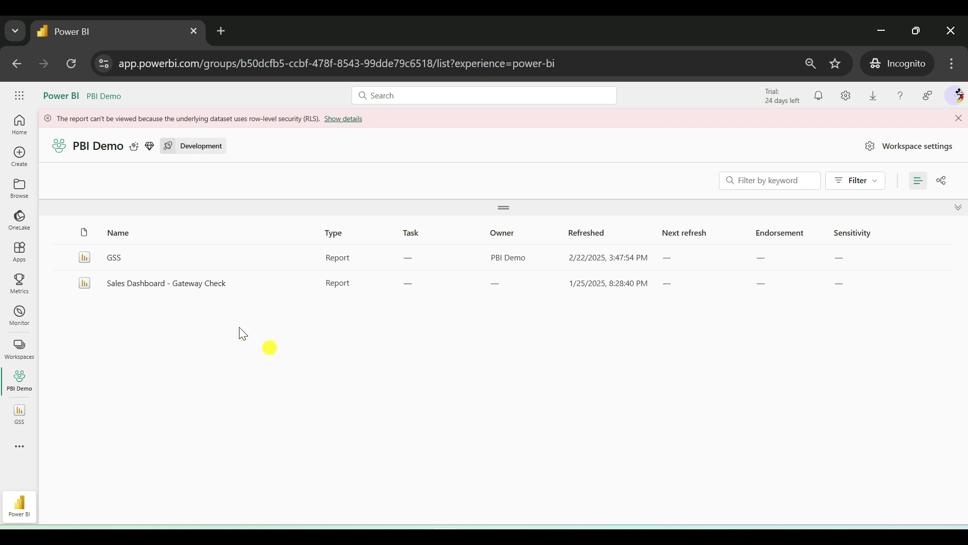
{"action": "left_click", "coordinate": [115, 260]}
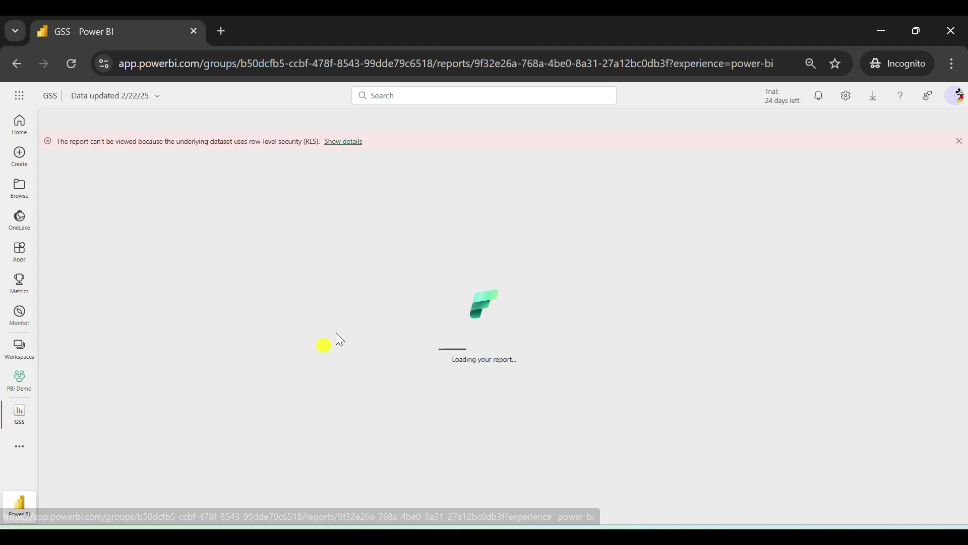